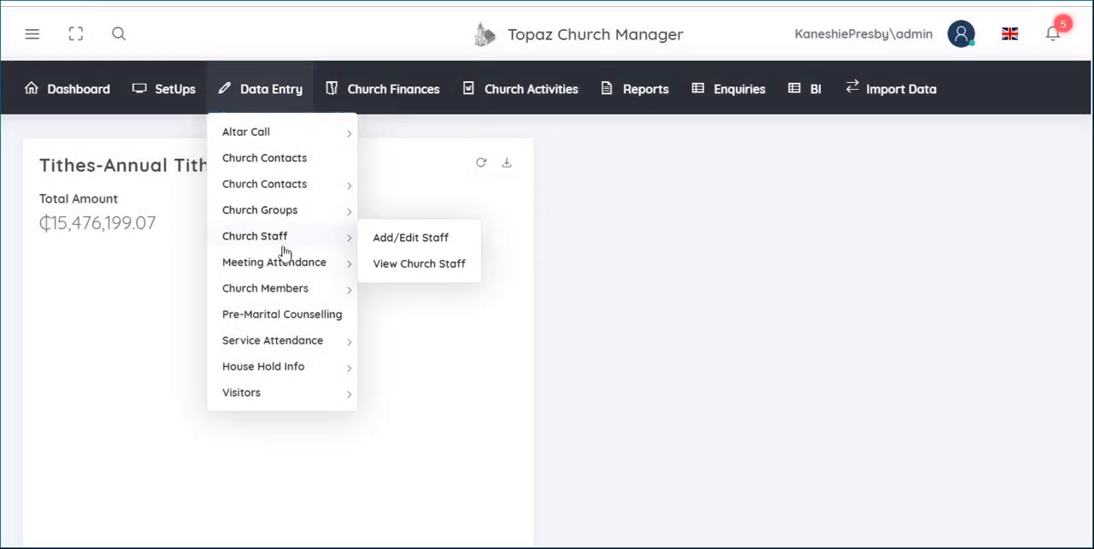
- Open the Add/Edit Member form for church members
left_click(282, 291)
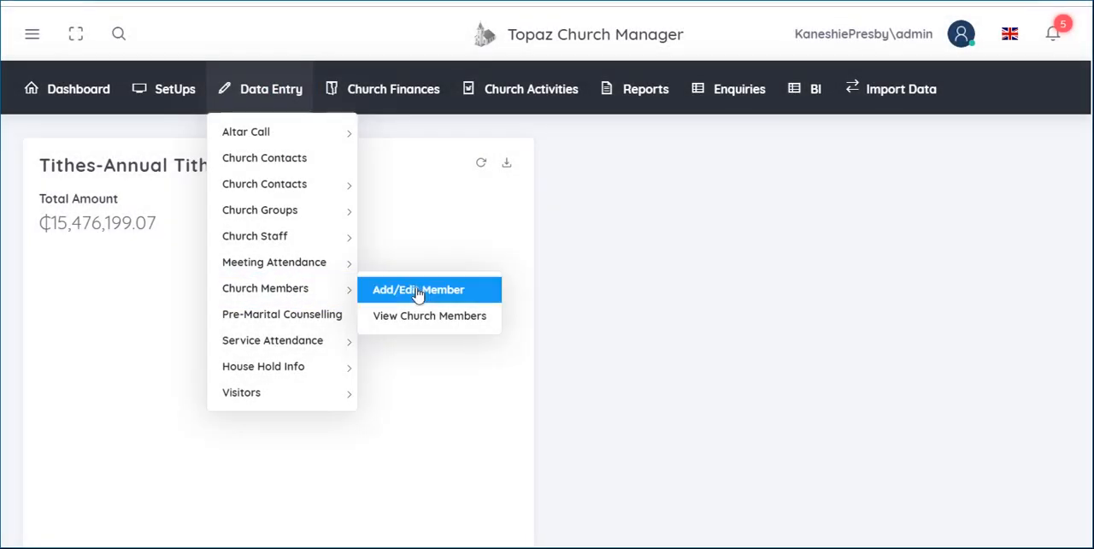
left_click(418, 292)
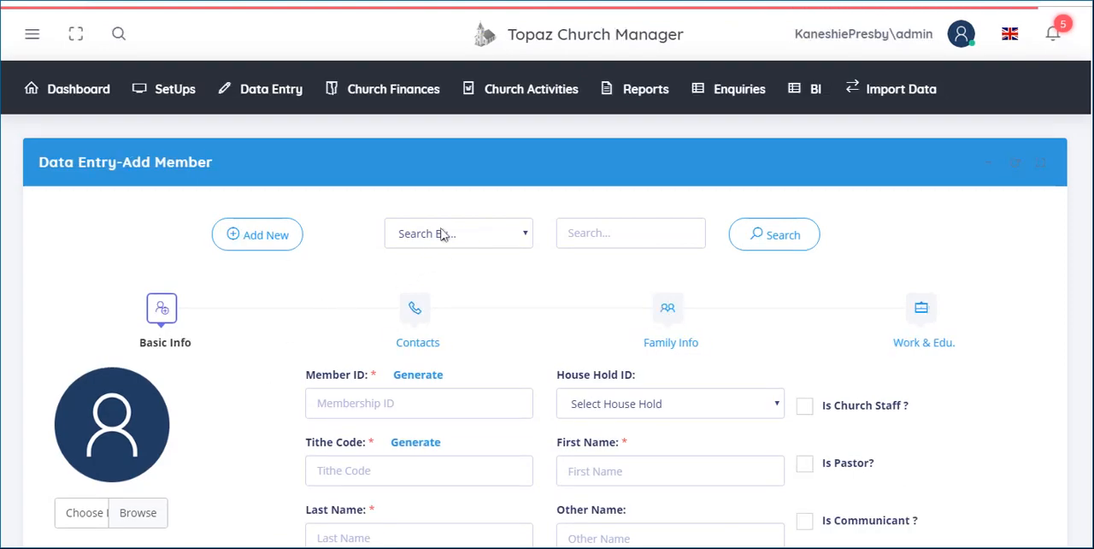
- Search for an existing church member by Member ID, entering the member's ID number
left_click(522, 239)
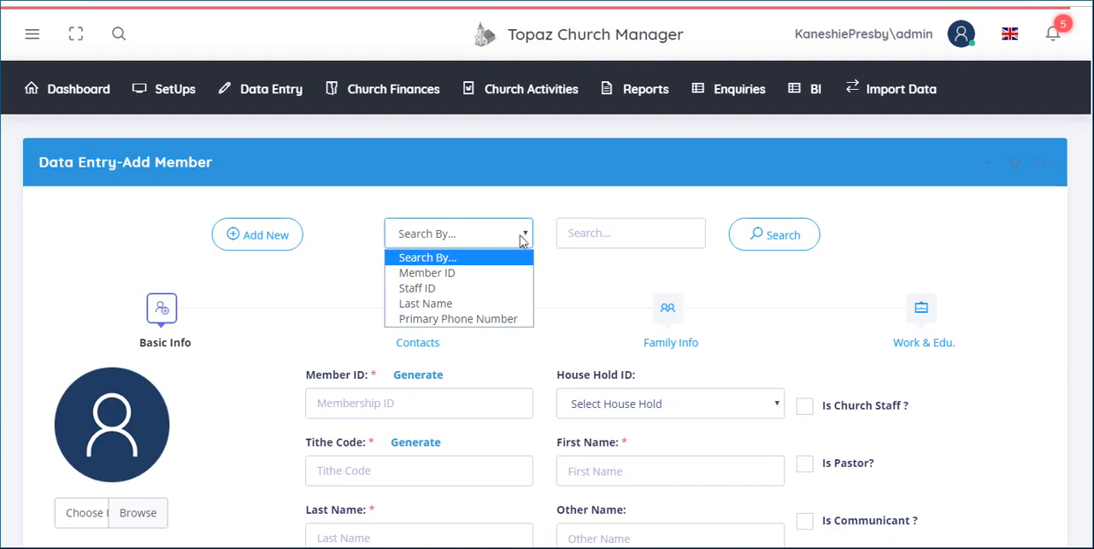
left_click(482, 272)
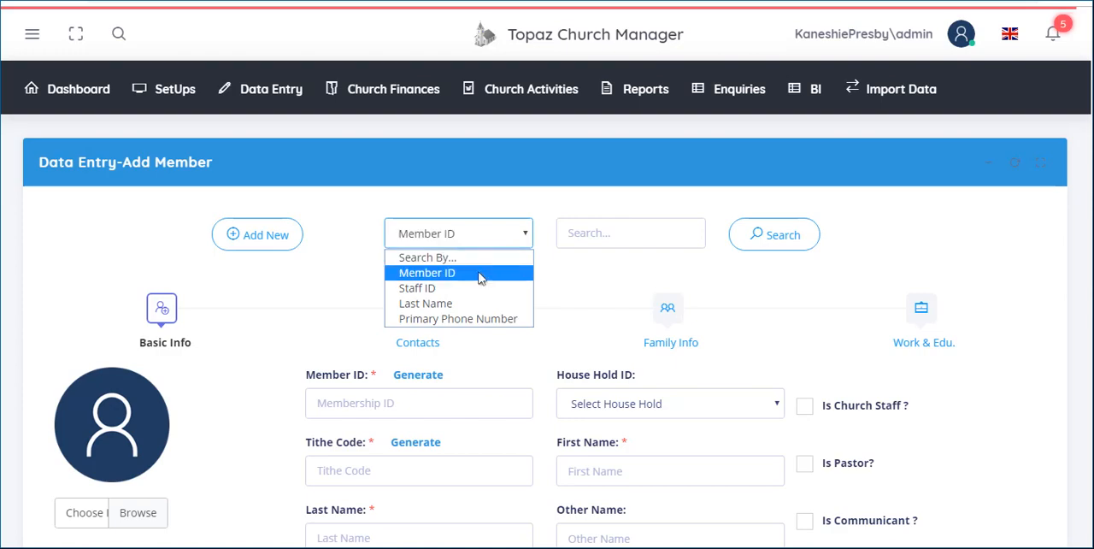
left_click(618, 225)
type("3")
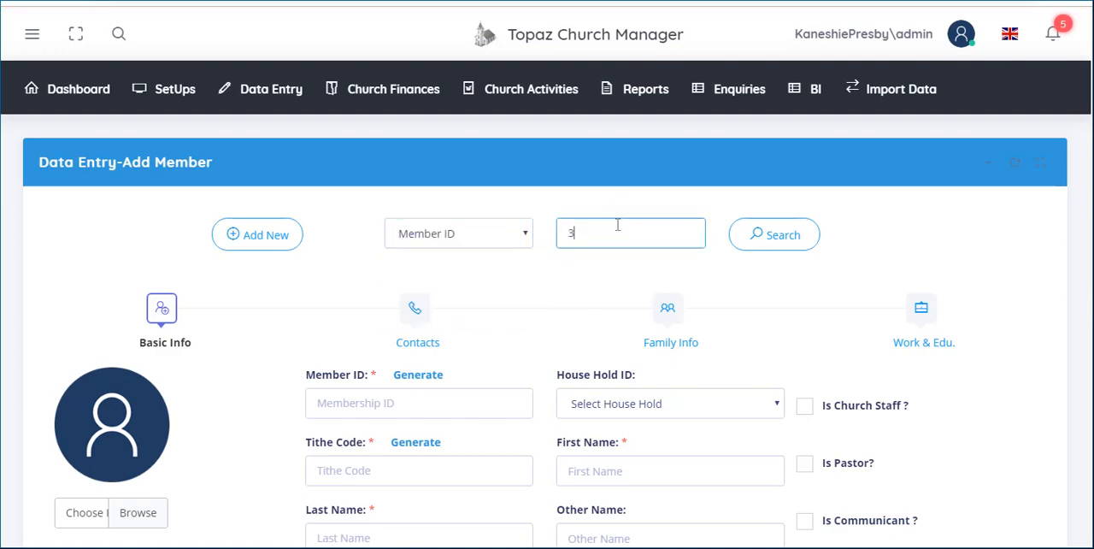
type("069")
left_click(788, 233)
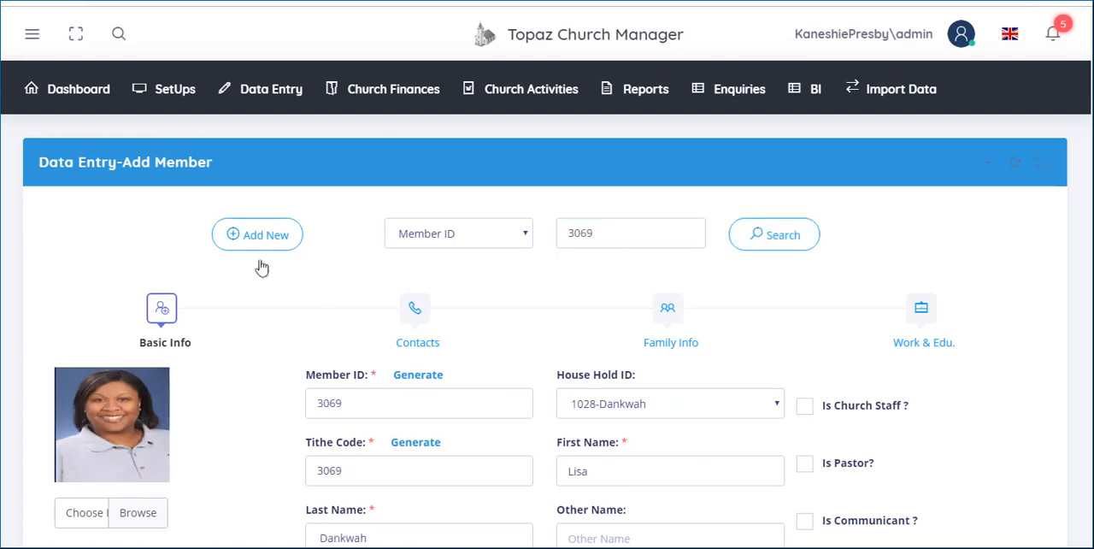
- Review the Member ID, household, tithe code and name fields in the loaded member's basic info
left_click(355, 404)
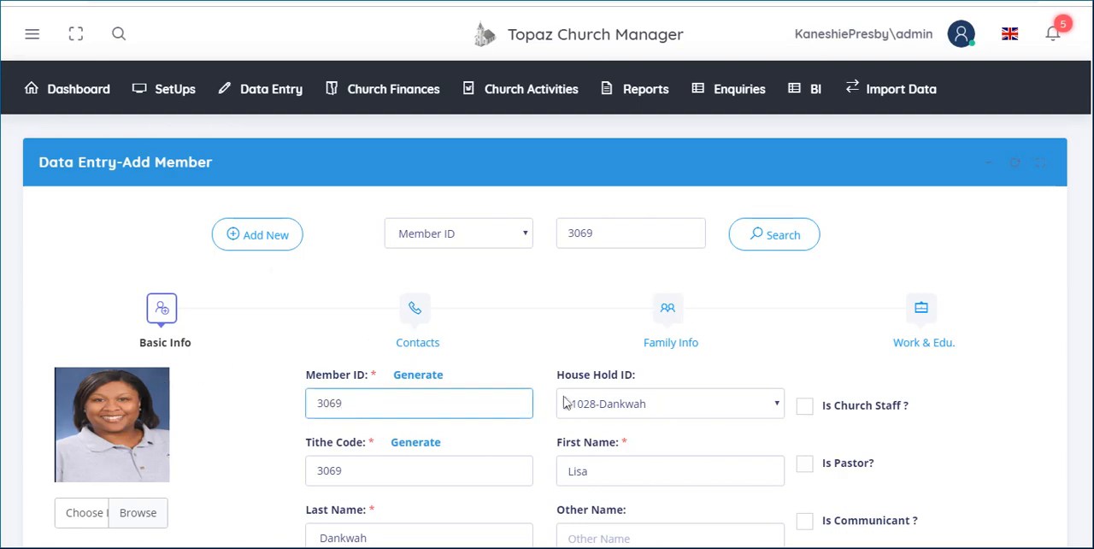
left_click(605, 404)
left_click(605, 404)
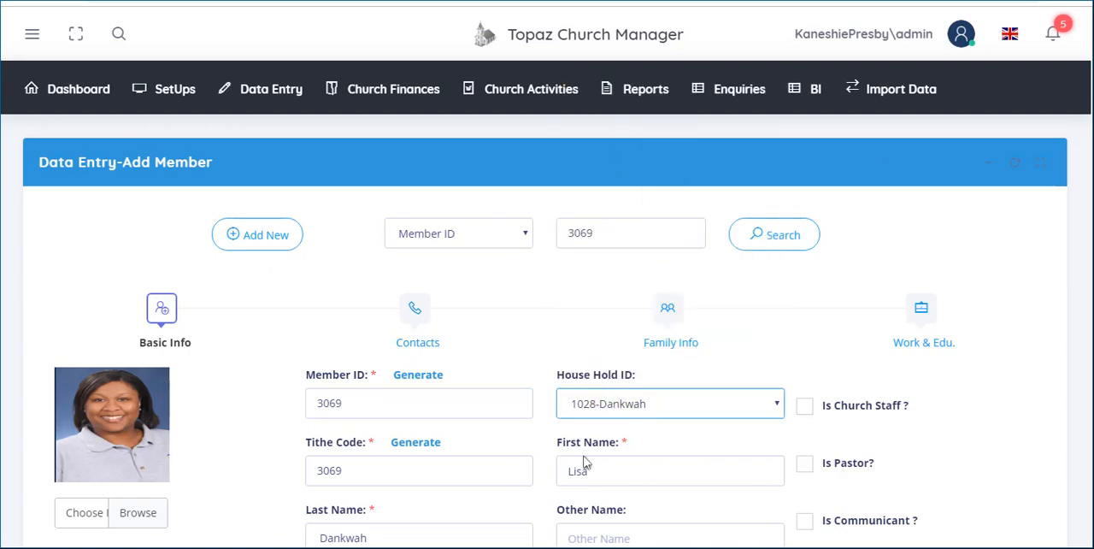
left_click(435, 480)
left_click(622, 469)
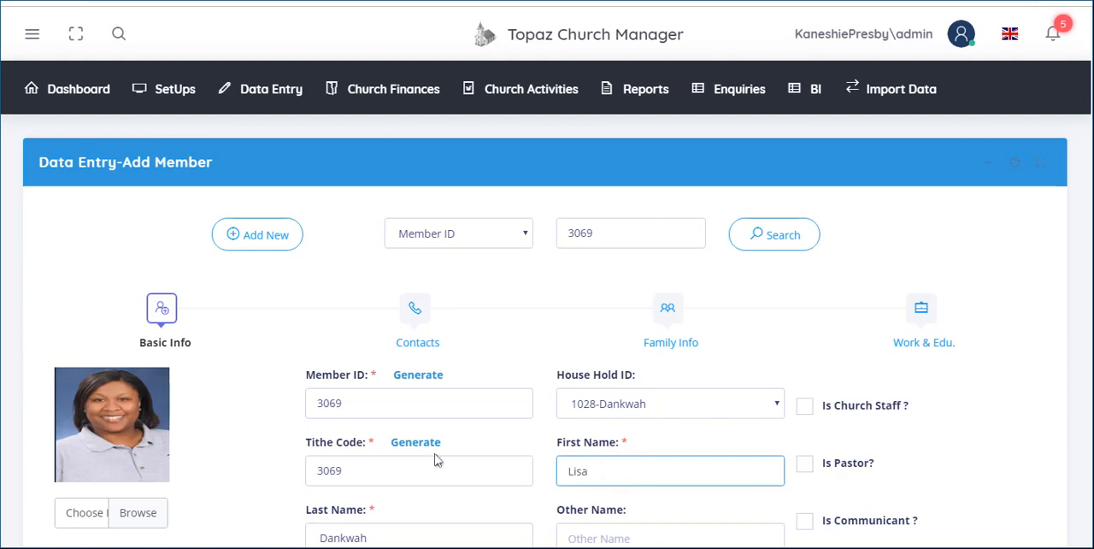
scroll(568, 455, "down", 1)
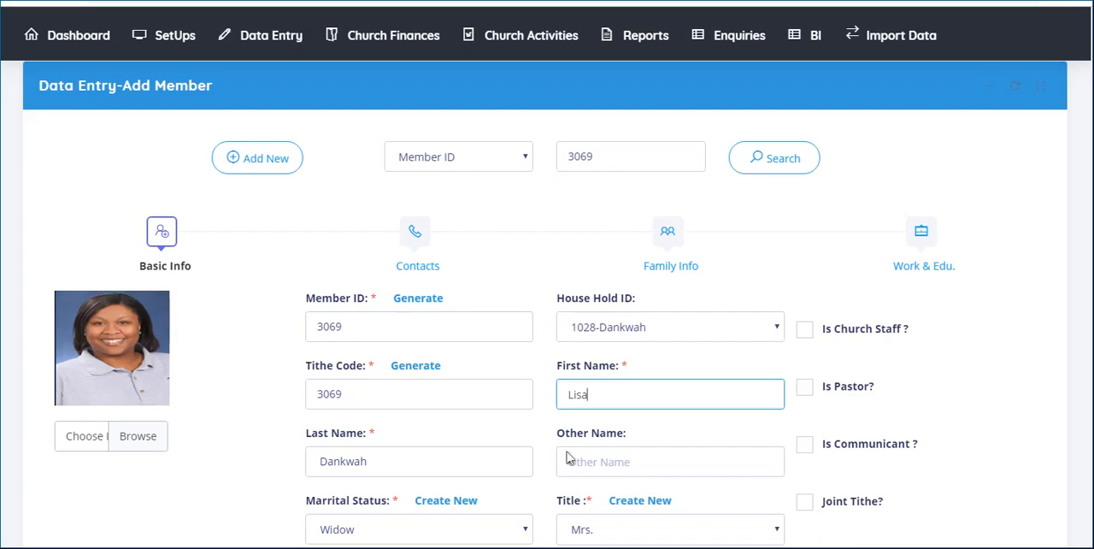
scroll(567, 457, "up", 2)
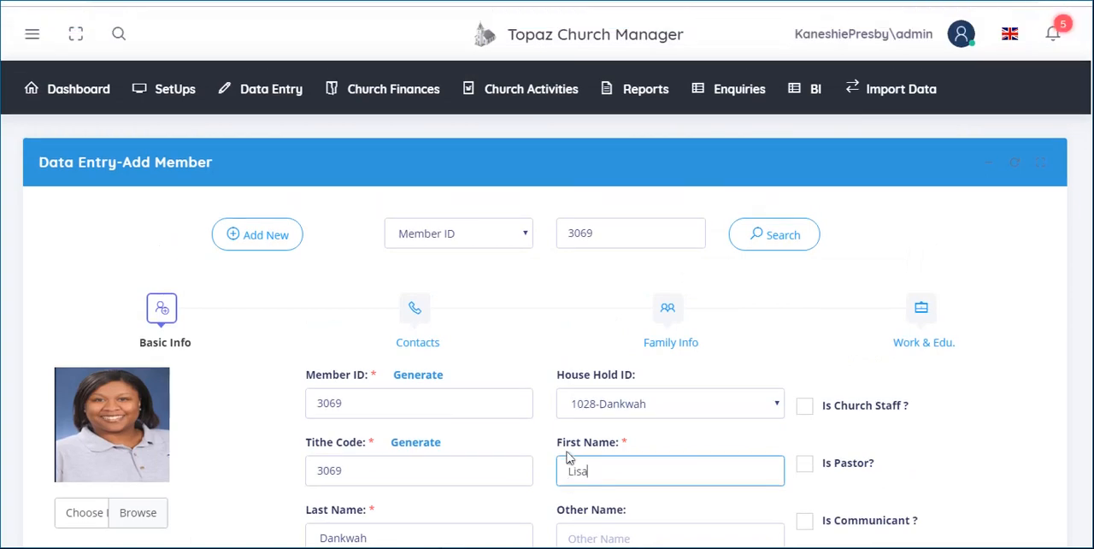
- Start a new member record and upload the JPG portrait file as the member's photo
left_click(255, 246)
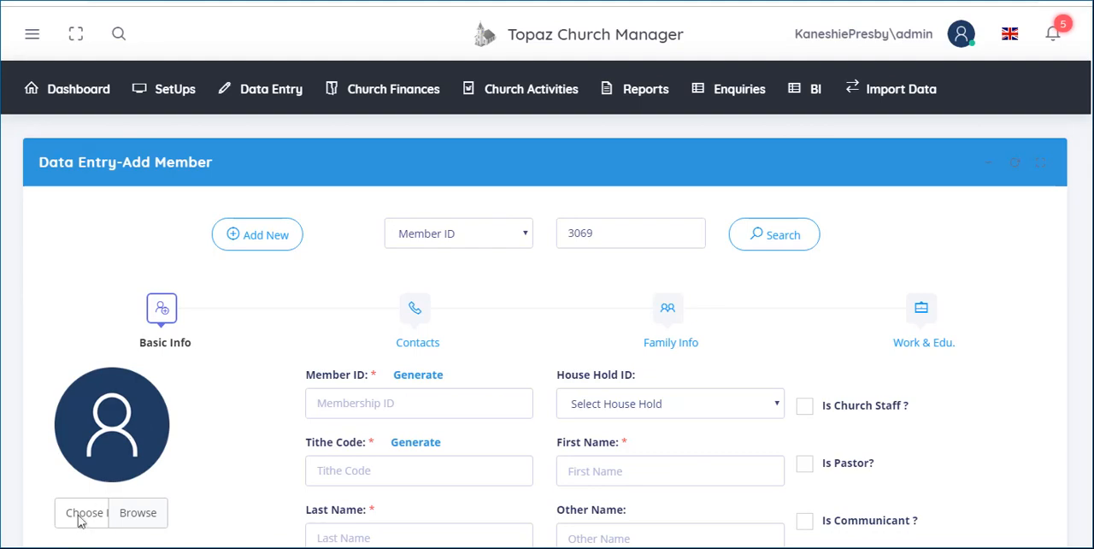
left_click(155, 512)
left_click(105, 516)
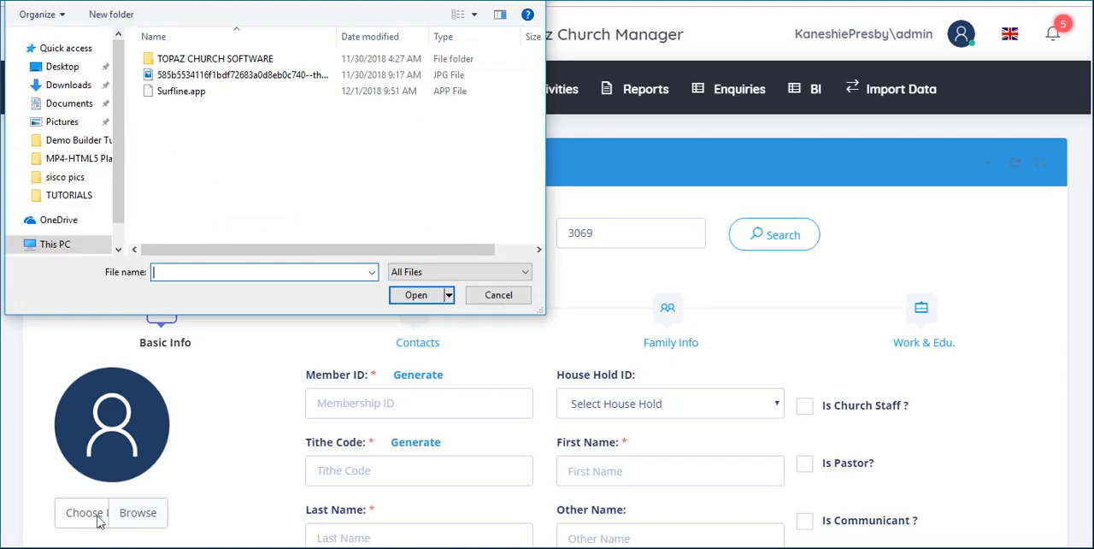
left_click(253, 77)
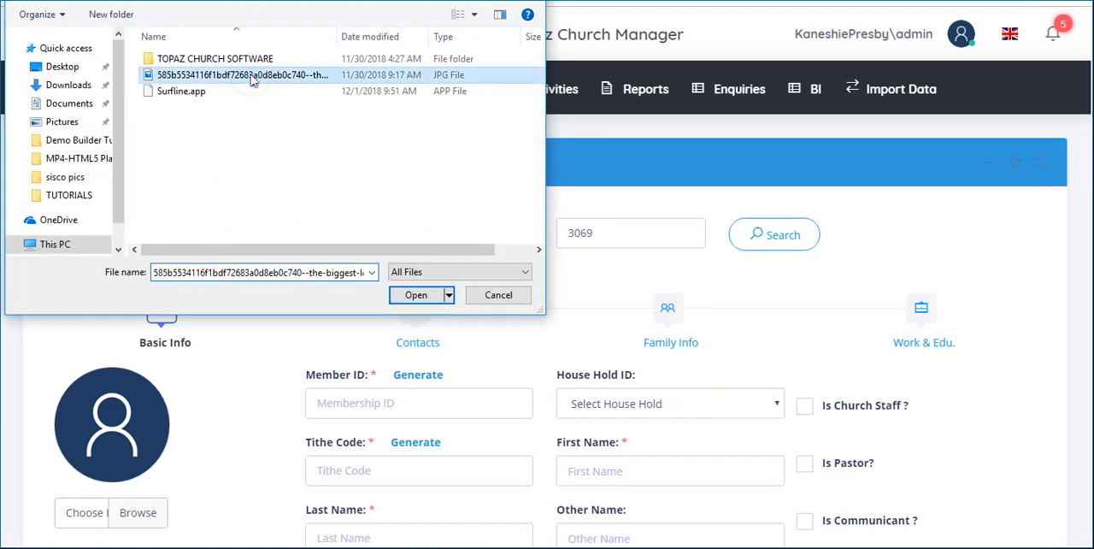
left_click(416, 301)
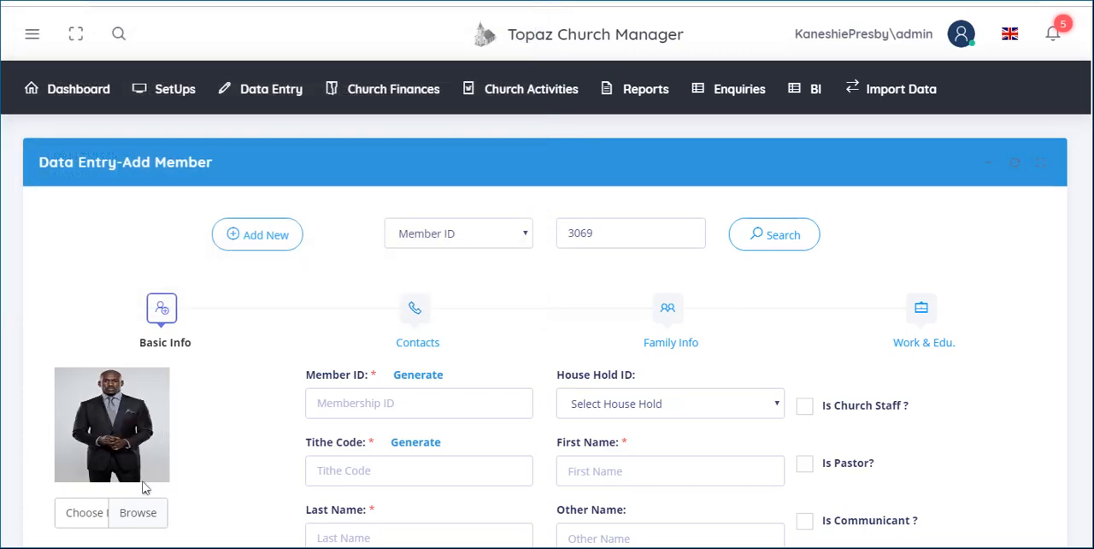
- Generate the new member's Member ID and check it together with the tithe code
left_click(394, 405)
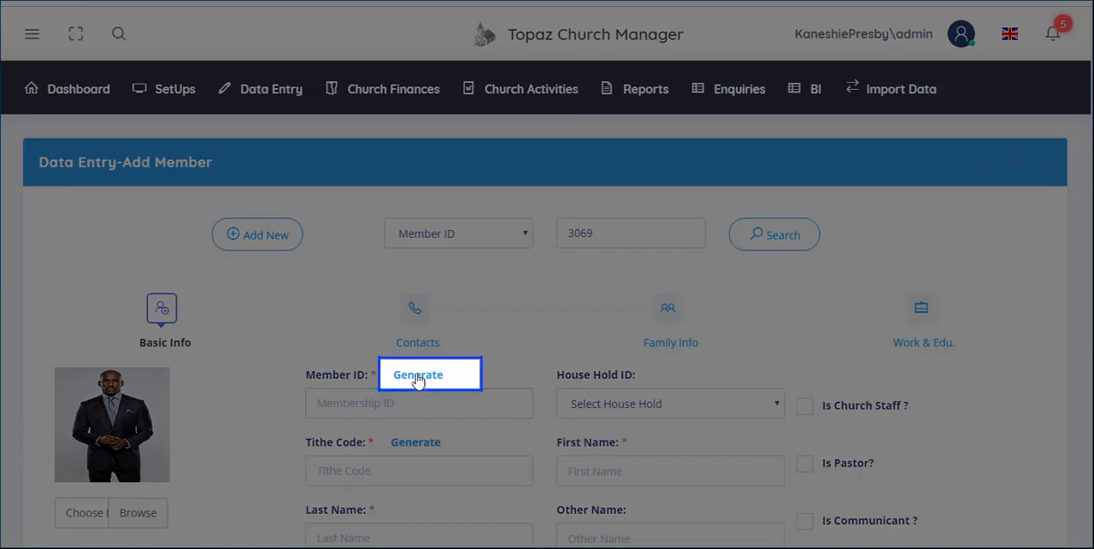
left_click(418, 377)
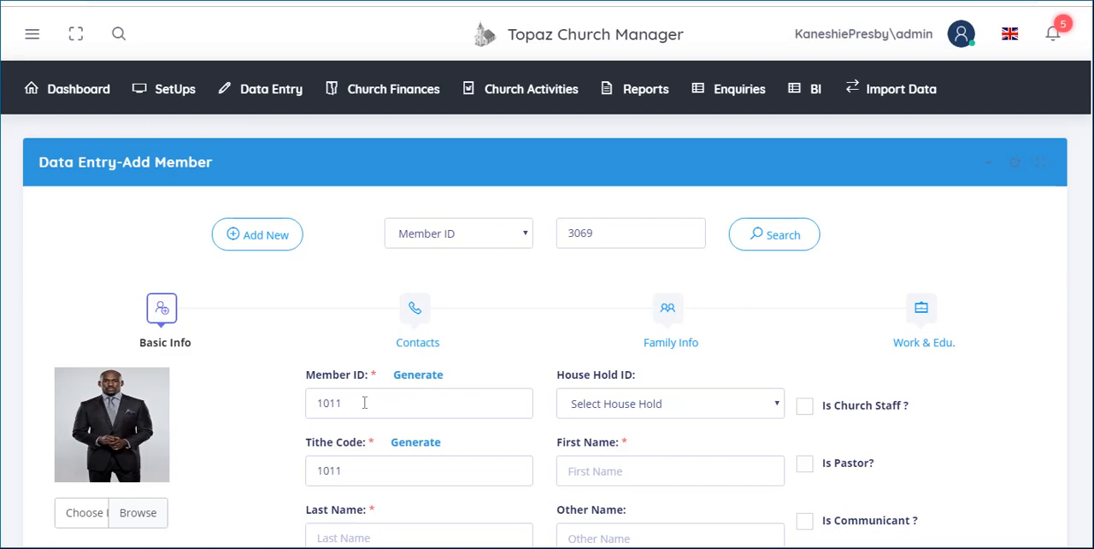
left_click(364, 402)
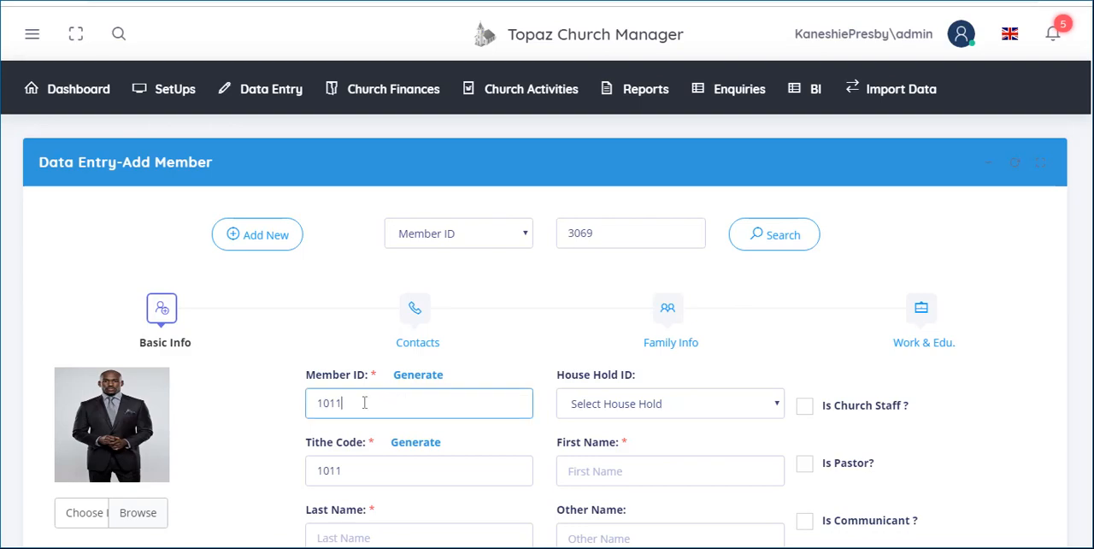
left_click(352, 479)
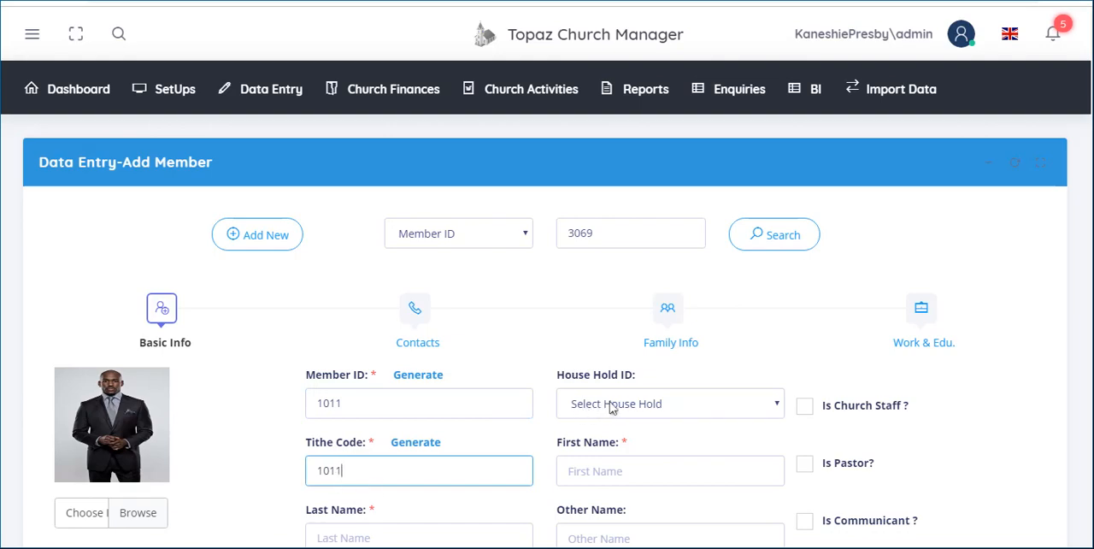
- Assign the second listed household to the member and fill in the member's first, last and other names
left_click(777, 409)
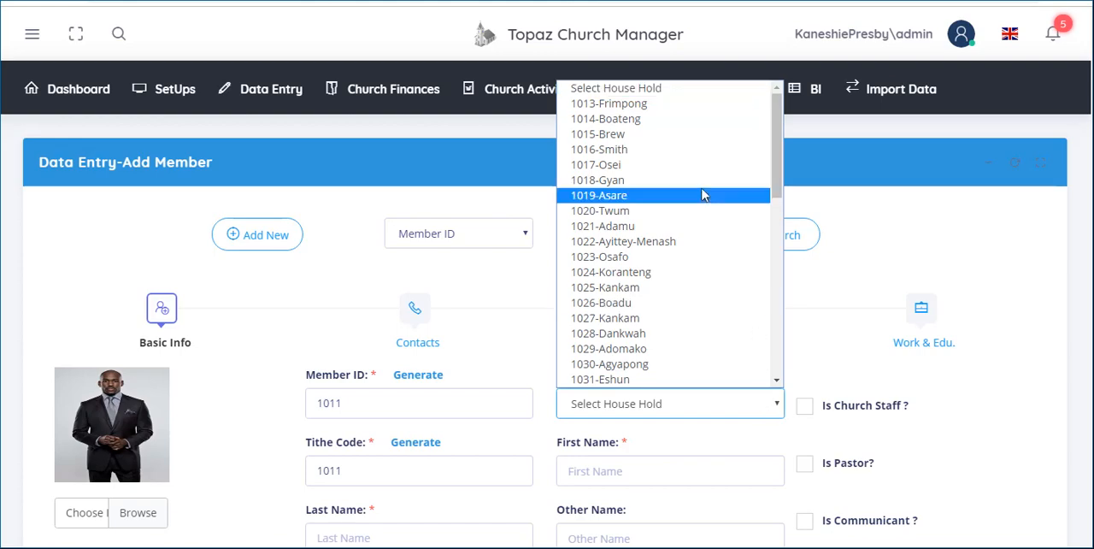
left_click(640, 120)
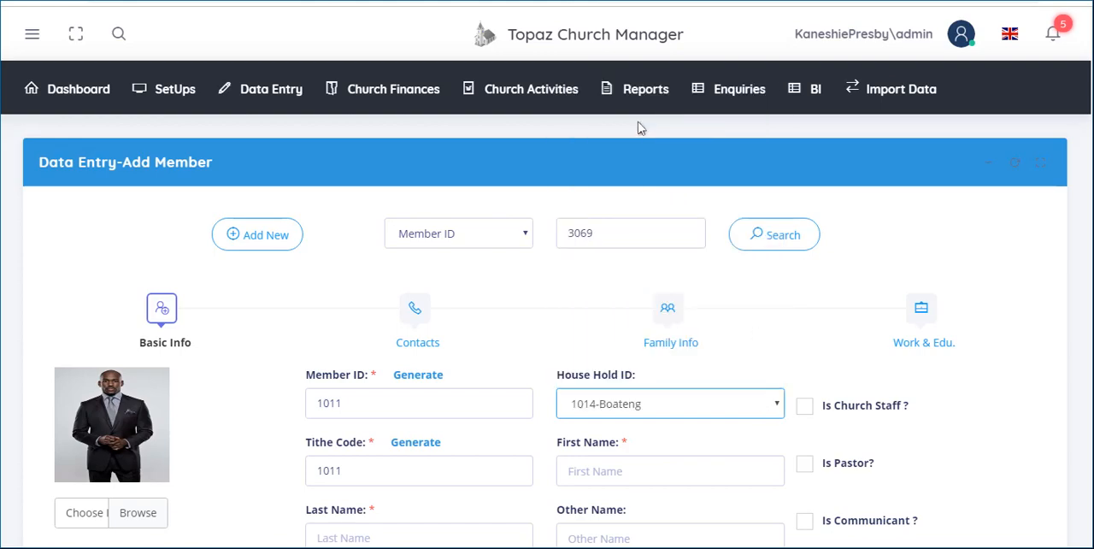
left_click(609, 469)
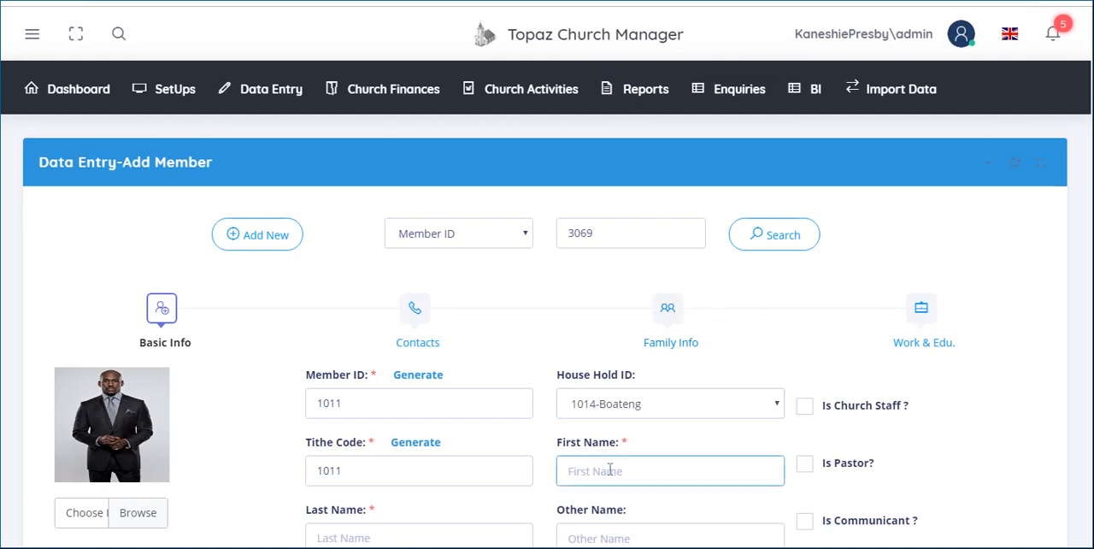
scroll(613, 457, "down", 2)
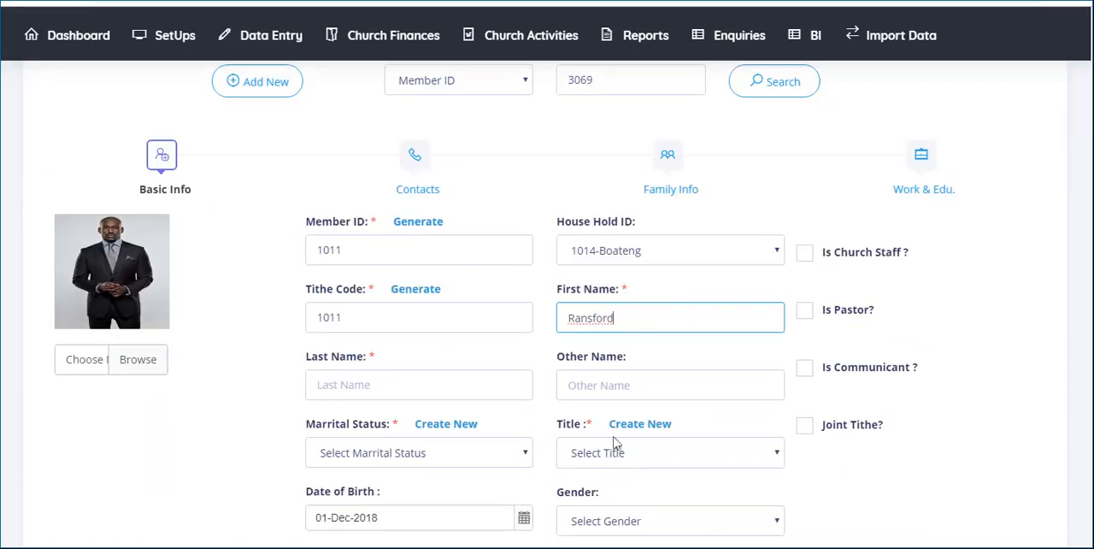
left_click(360, 385)
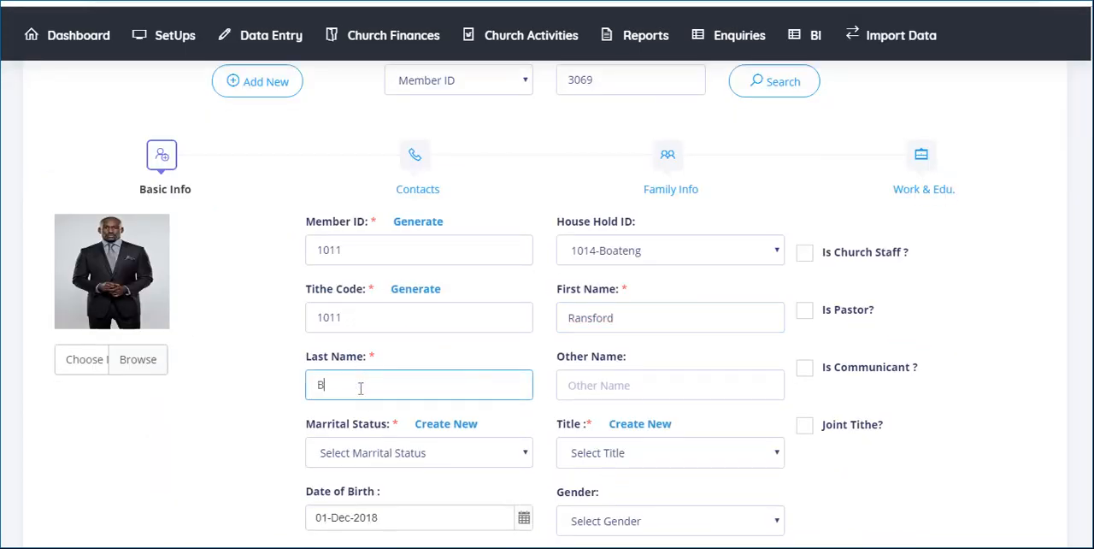
left_click(589, 387)
type("Kobina")
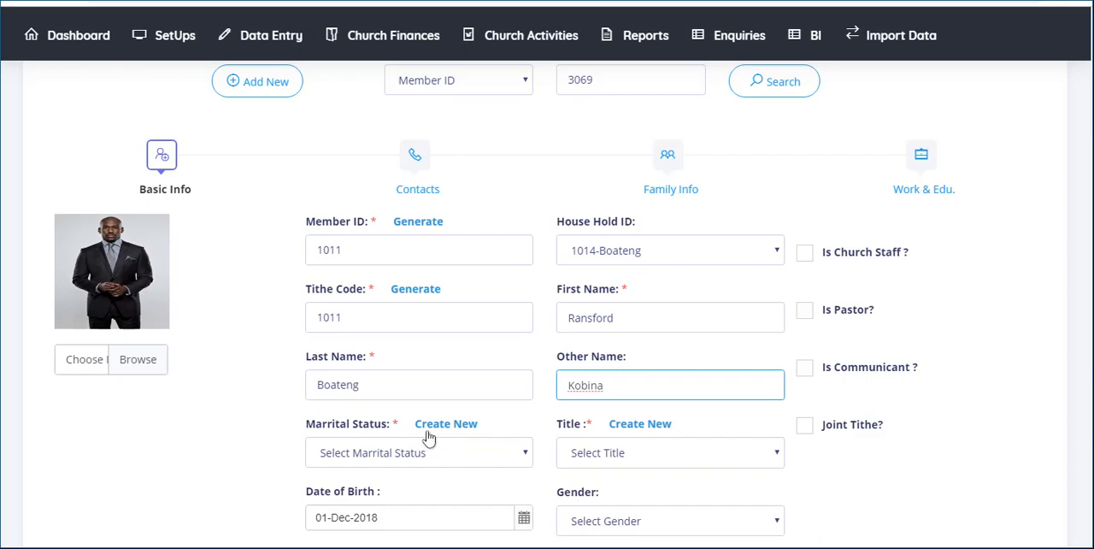
- Set the member's marital status to Married and the title to Mr
left_click(417, 456)
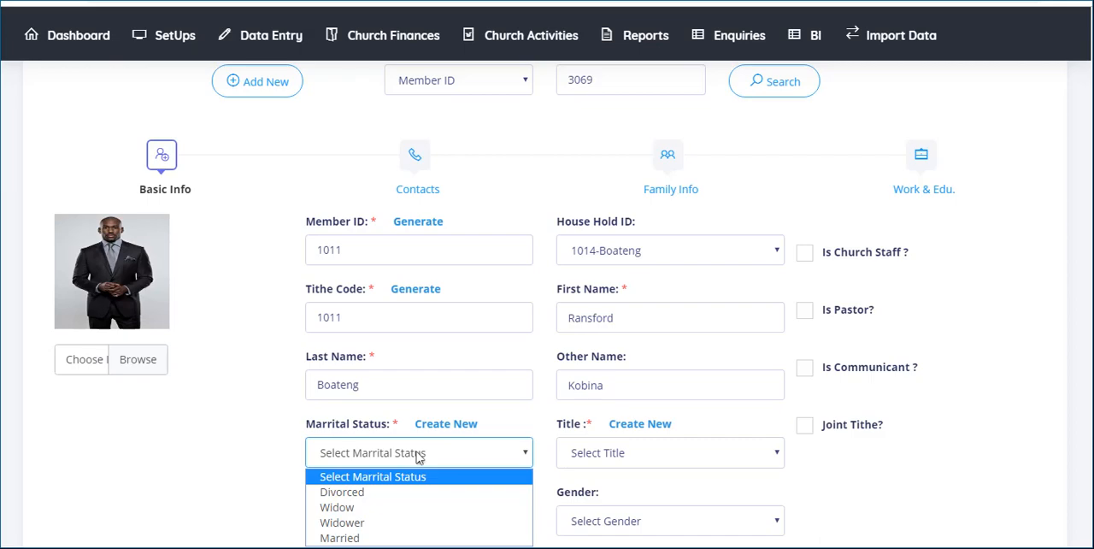
left_click(358, 539)
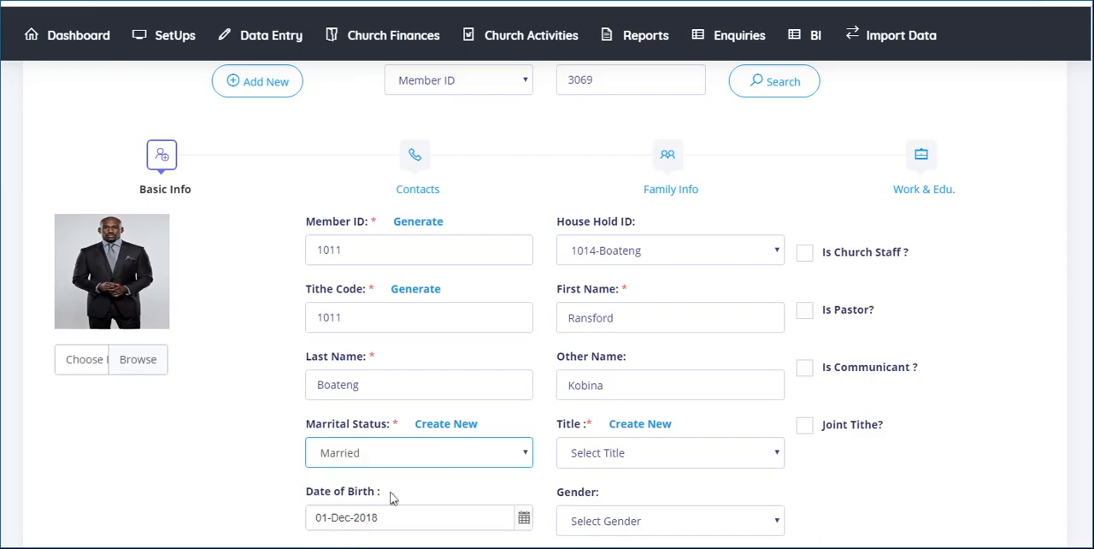
left_click(446, 425)
left_click(608, 454)
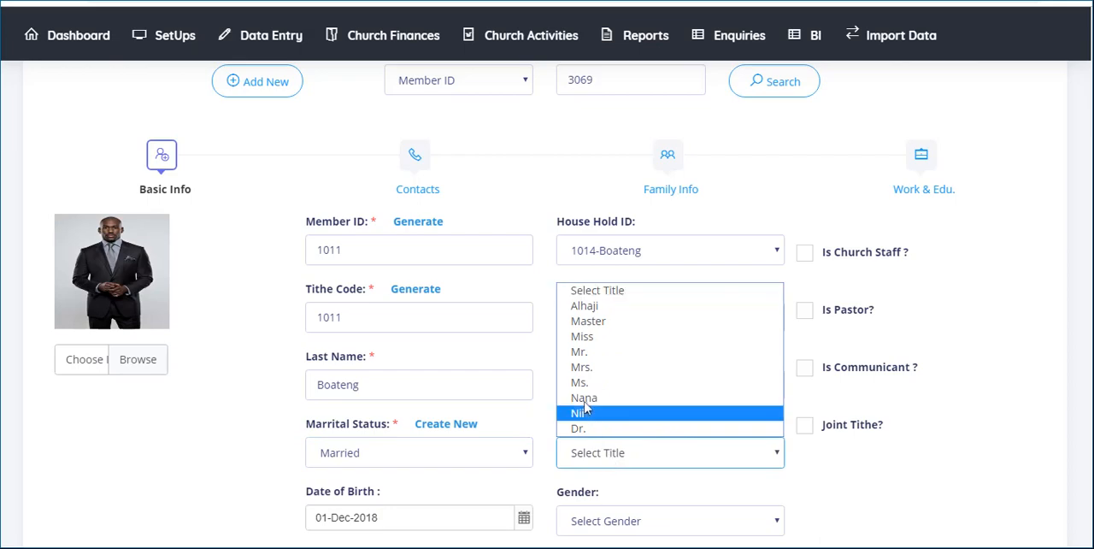
left_click(582, 352)
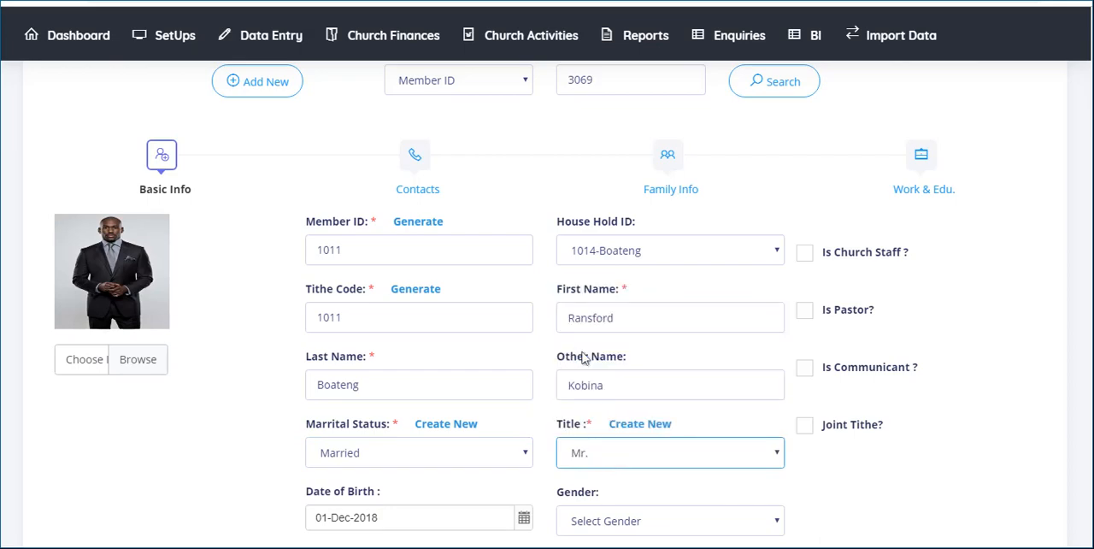
left_click(639, 424)
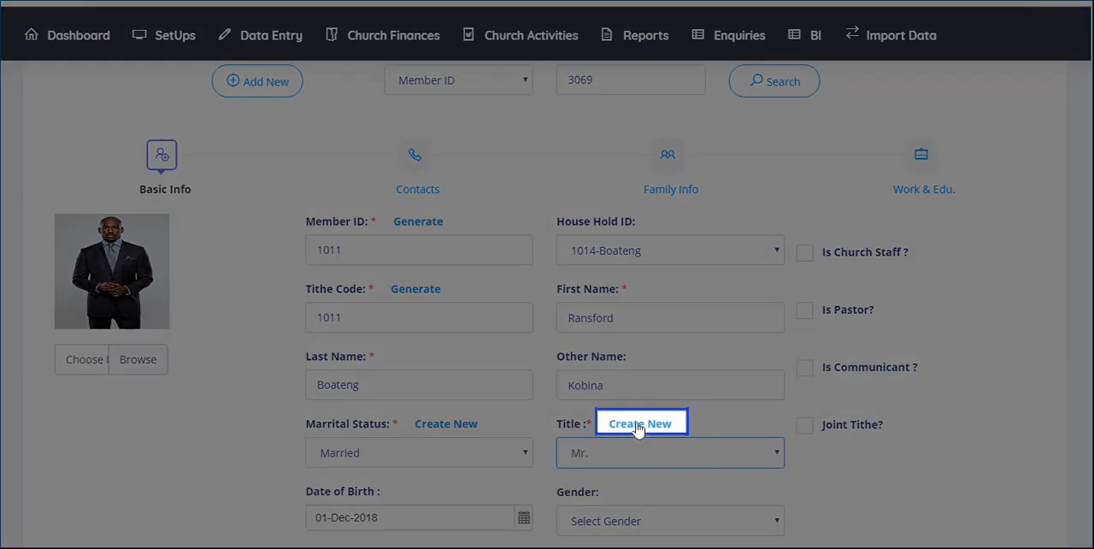
- Enter the member's date of birth and set the gender to Male
scroll(635, 437, "down", 3)
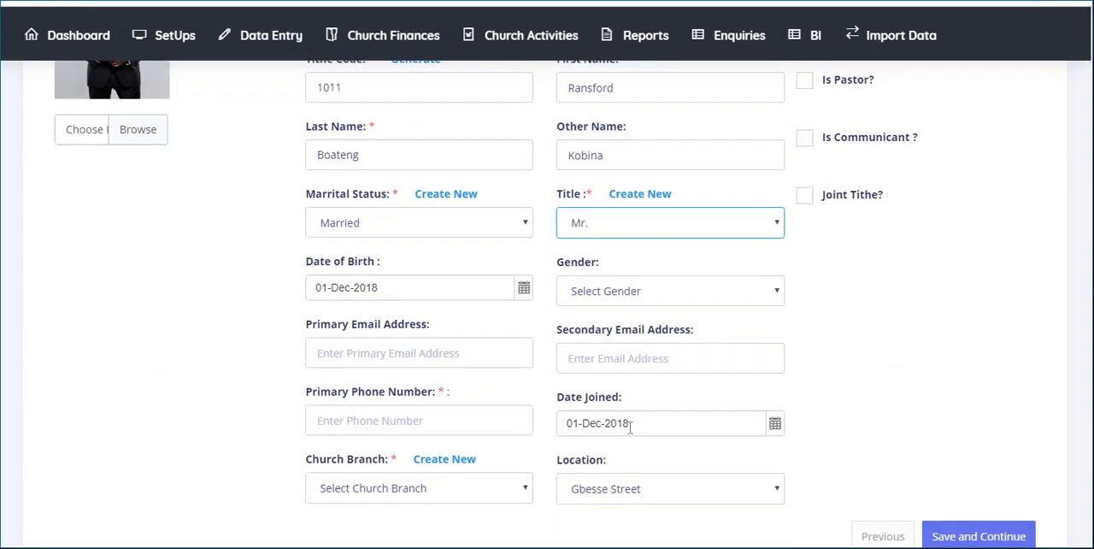
left_click(524, 289)
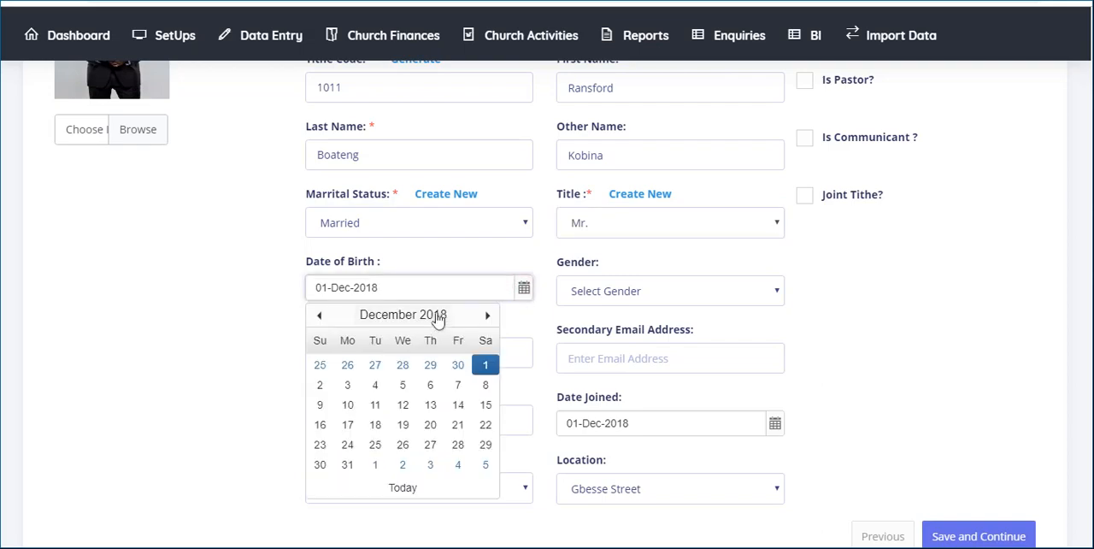
left_click(438, 316)
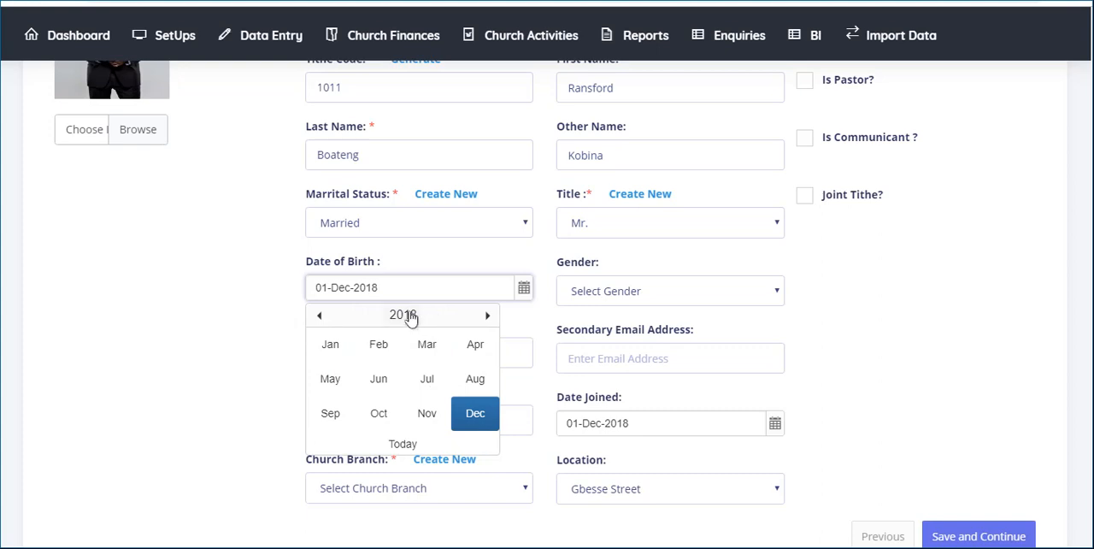
left_click(320, 316)
left_click(320, 315)
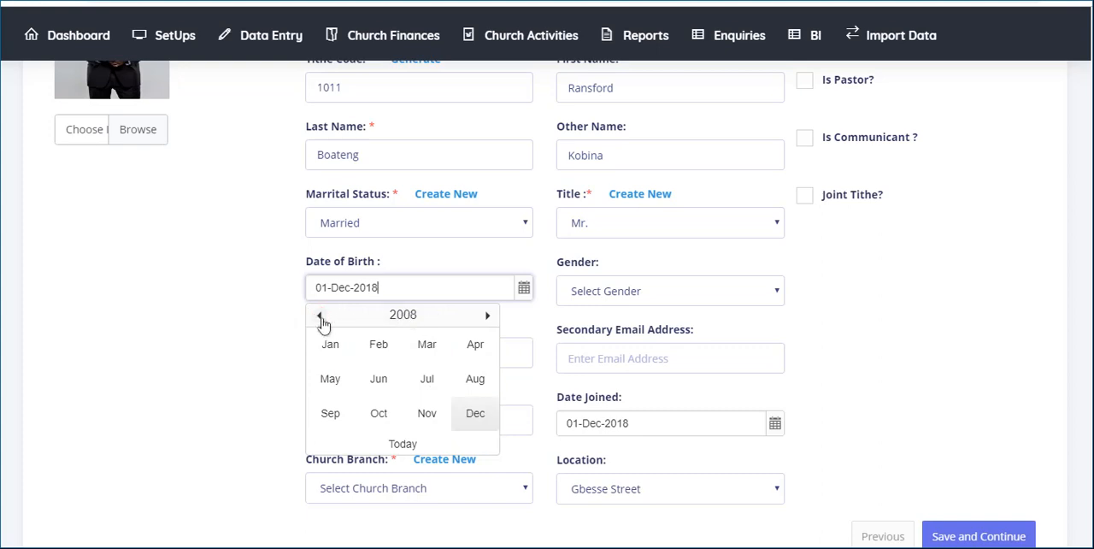
left_click(320, 316)
left_click(320, 316)
left_click(320, 315)
left_click(379, 379)
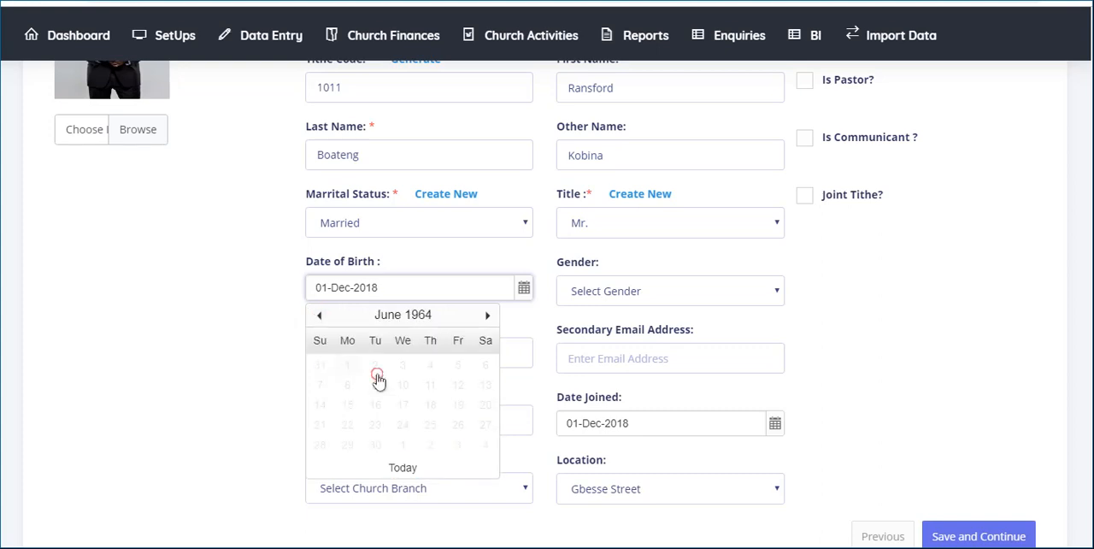
left_click(410, 384)
left_click(624, 293)
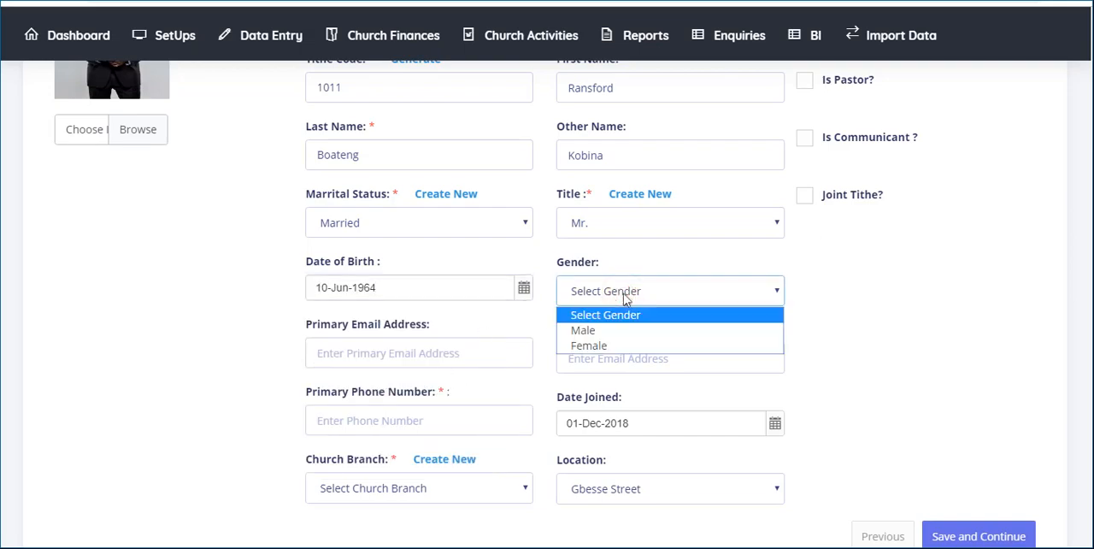
left_click(598, 330)
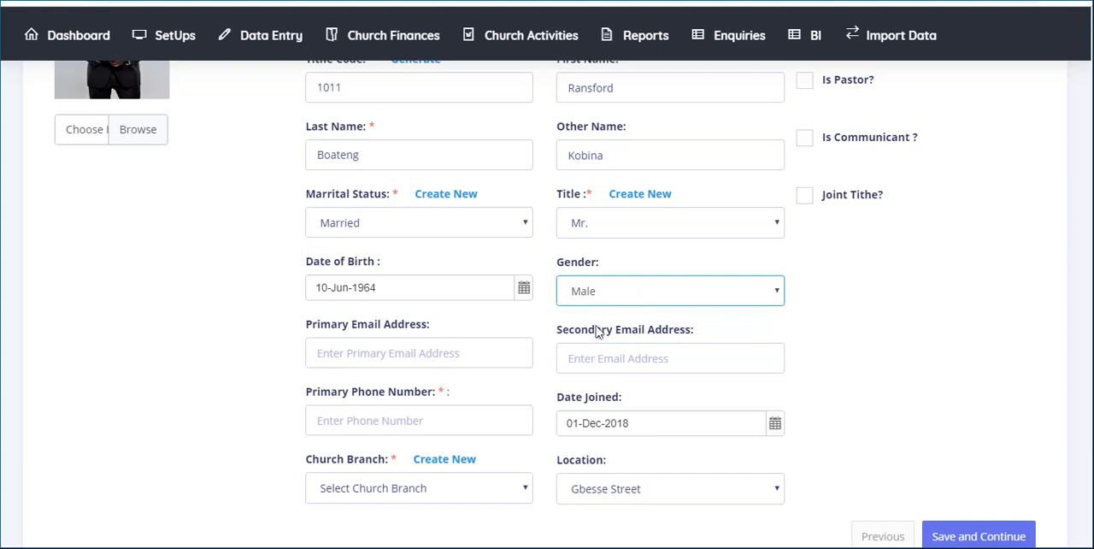
- Fill in the member's primary email address and primary phone number, leaving the secondary email blank
left_click(477, 347)
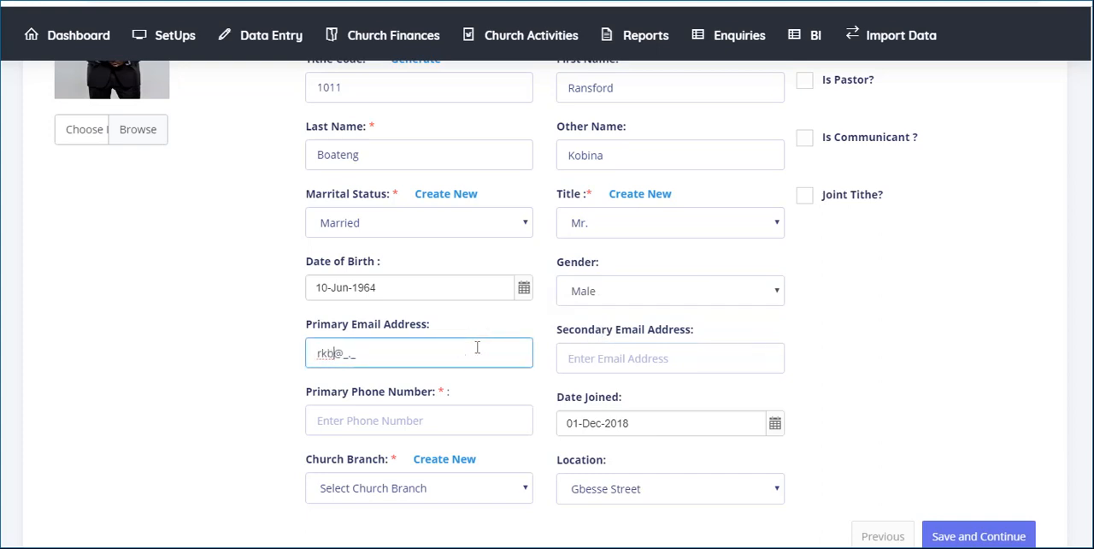
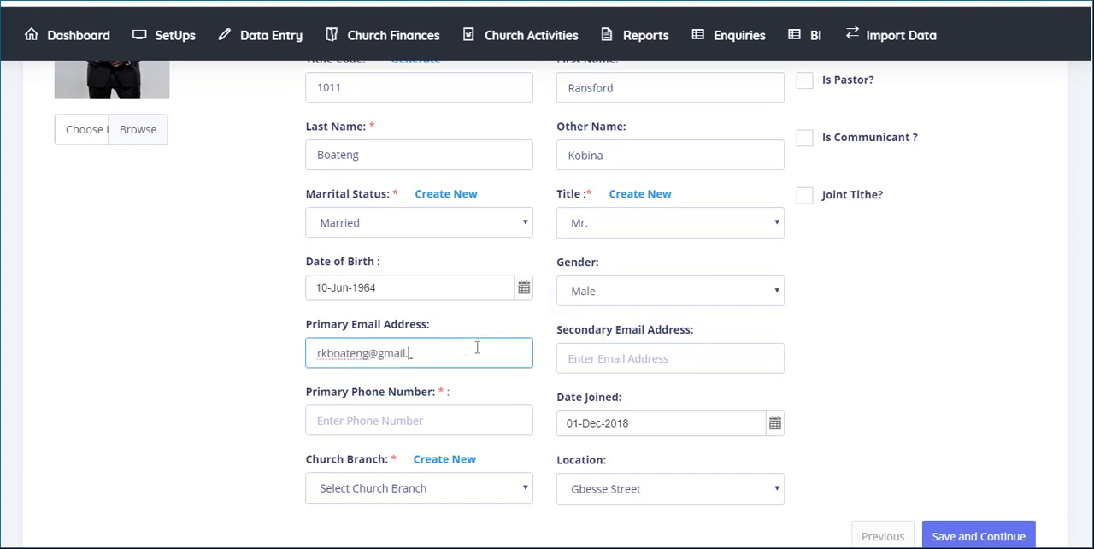
left_click(617, 357)
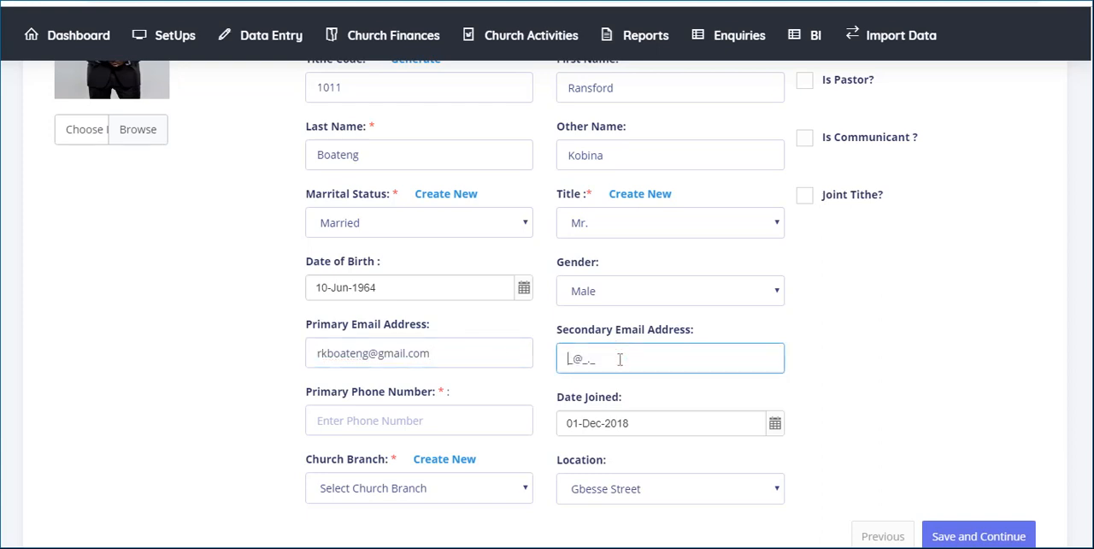
left_click(451, 422)
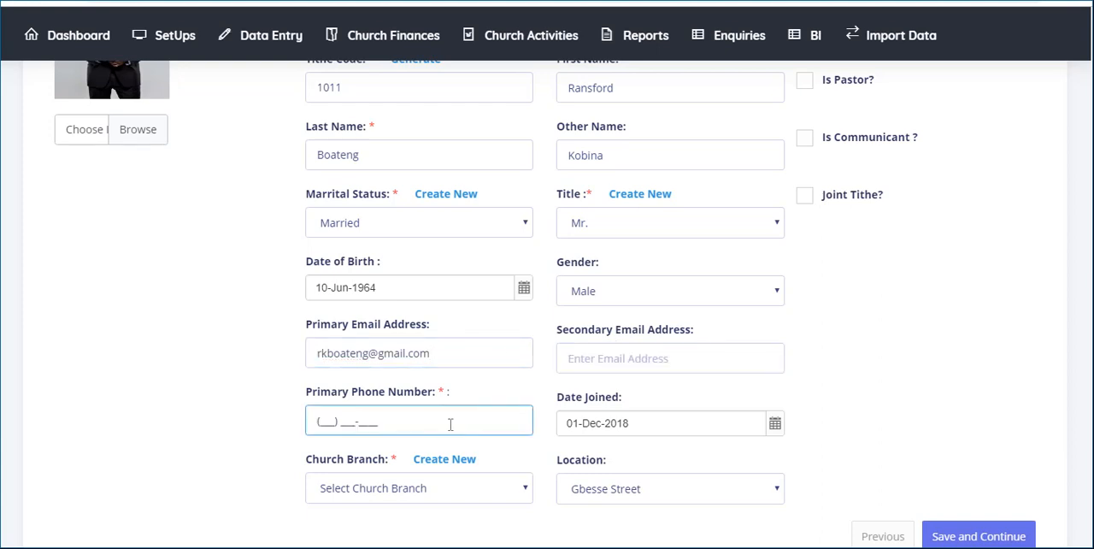
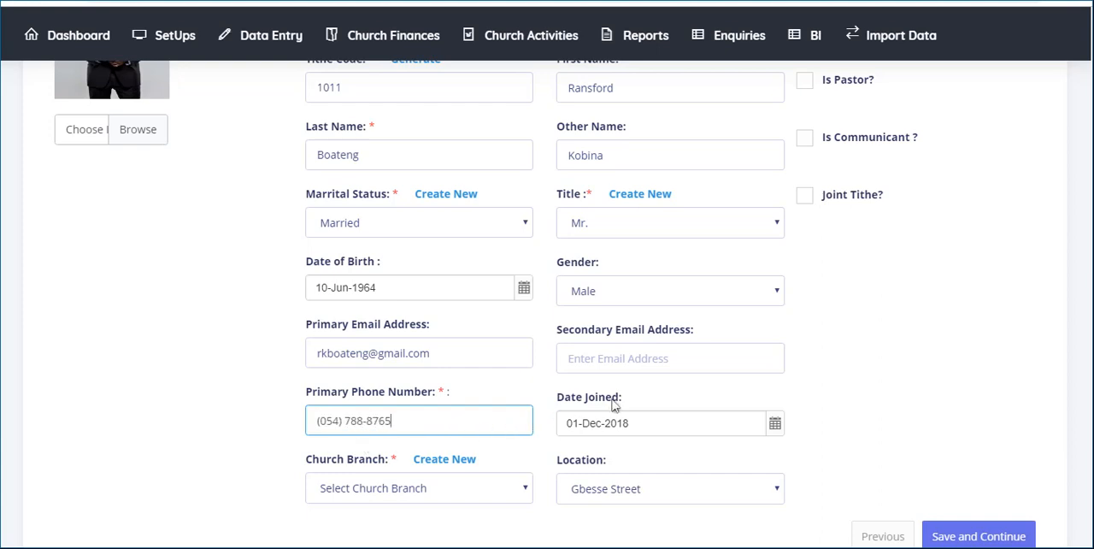
- Set the member's date joined to 10-Jun-2017
left_click(774, 425)
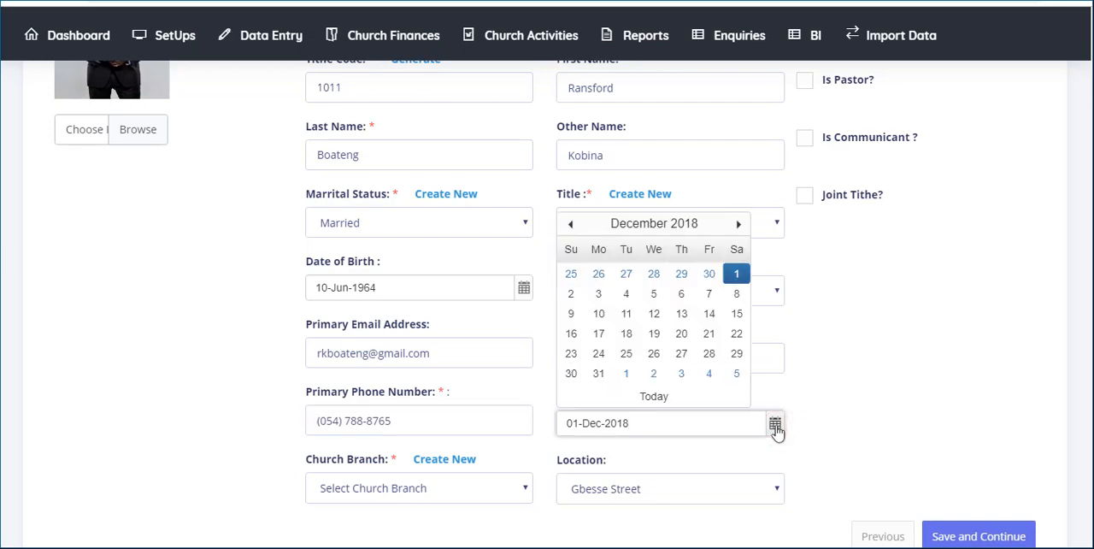
left_click(655, 223)
left_click(571, 224)
left_click(629, 289)
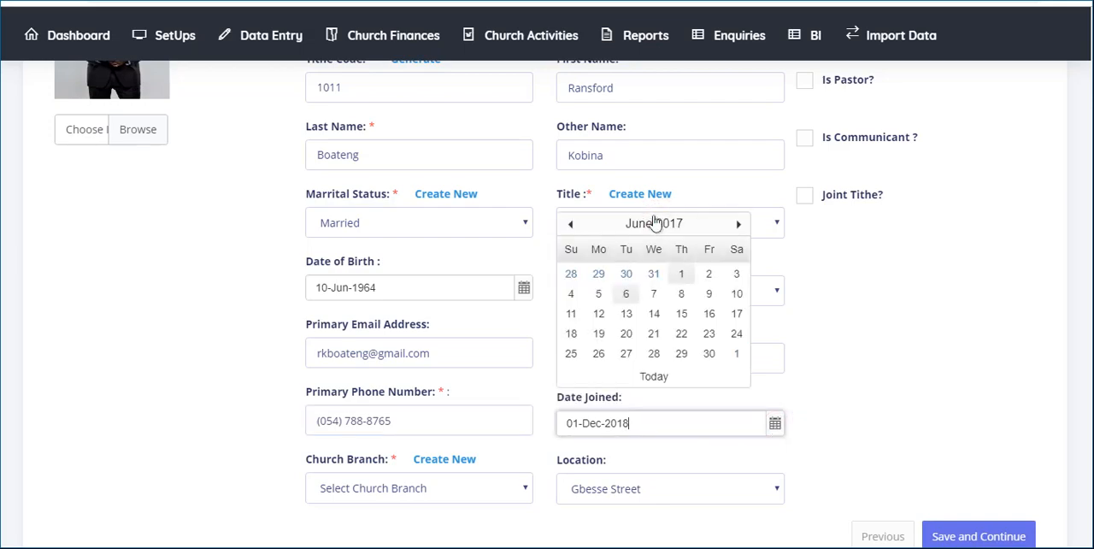
left_click(740, 296)
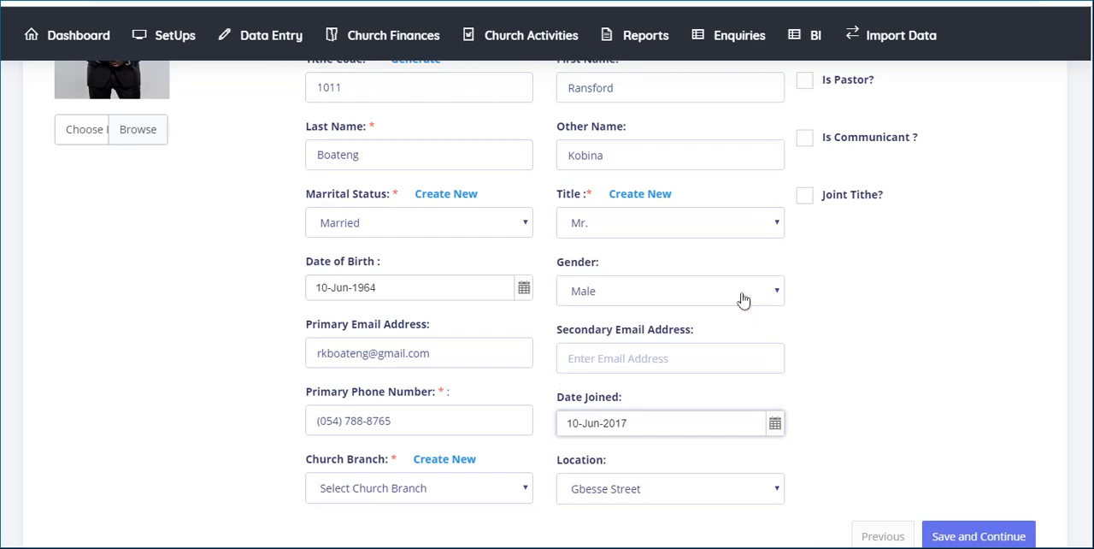
- Assign the member to the East Legon church branch and set the location to Legon 1st
key("Tab")
key("space")
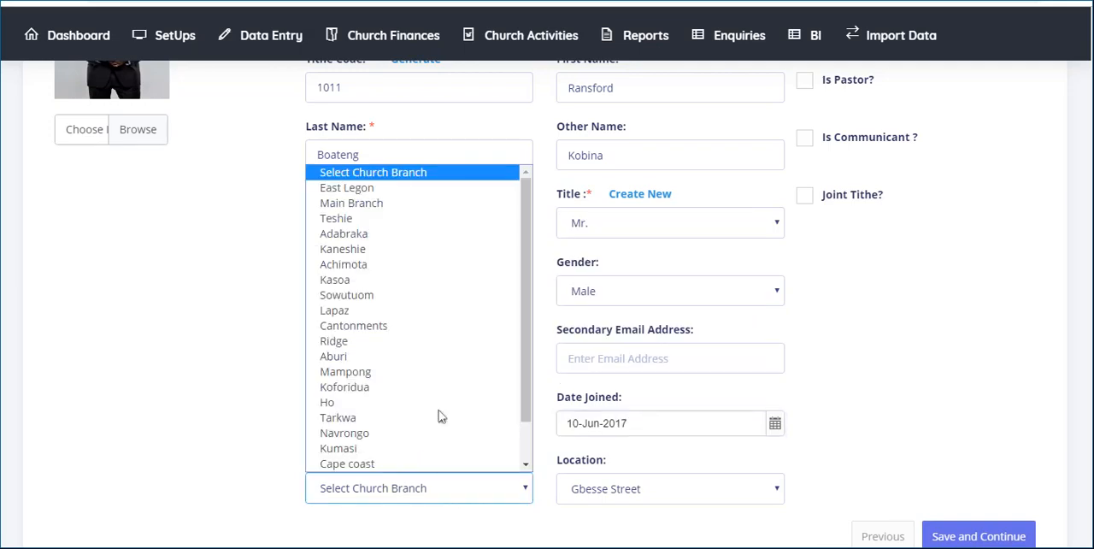
left_click(387, 194)
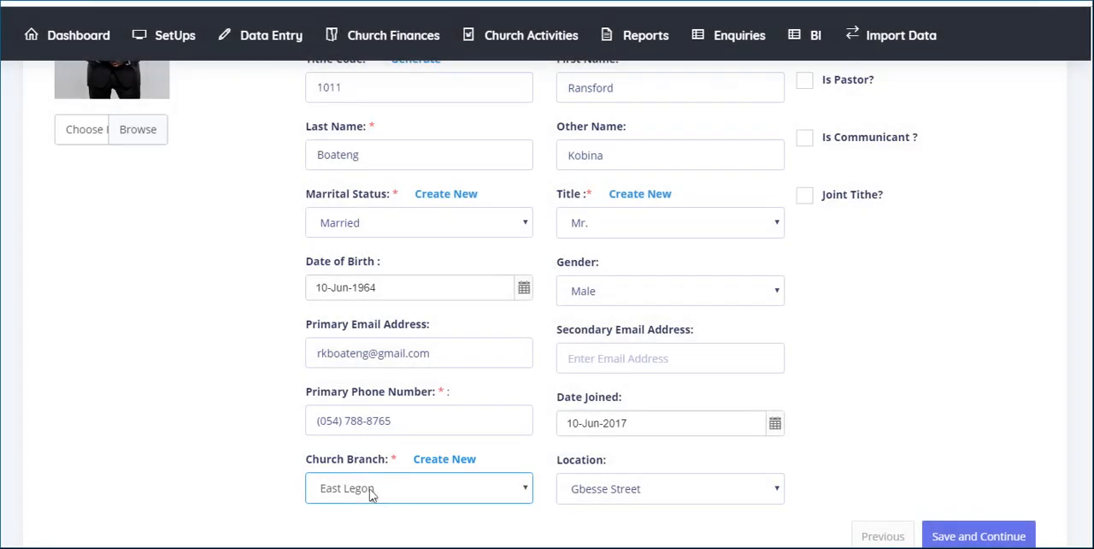
left_click(775, 490)
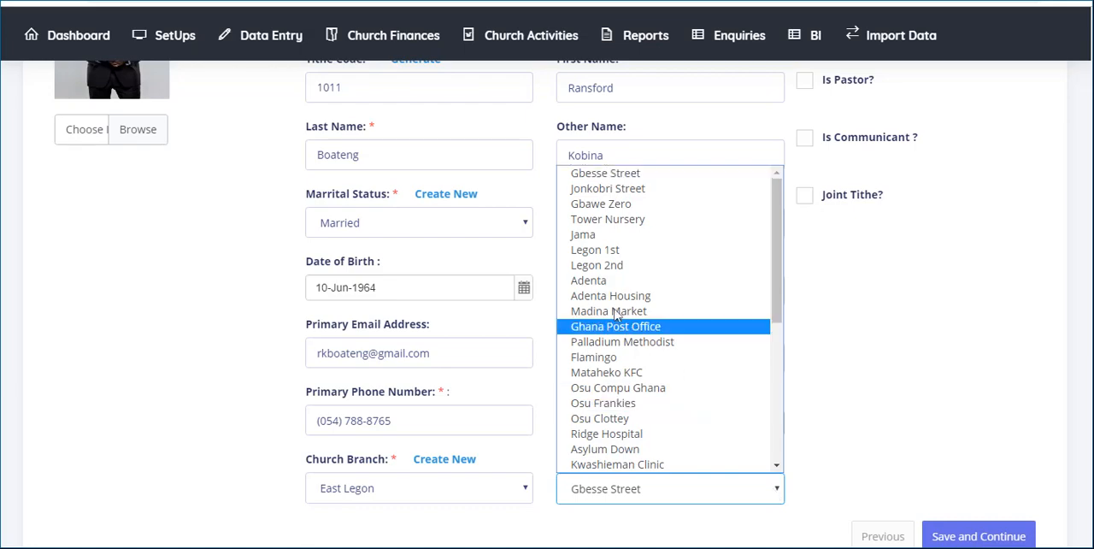
left_click(595, 251)
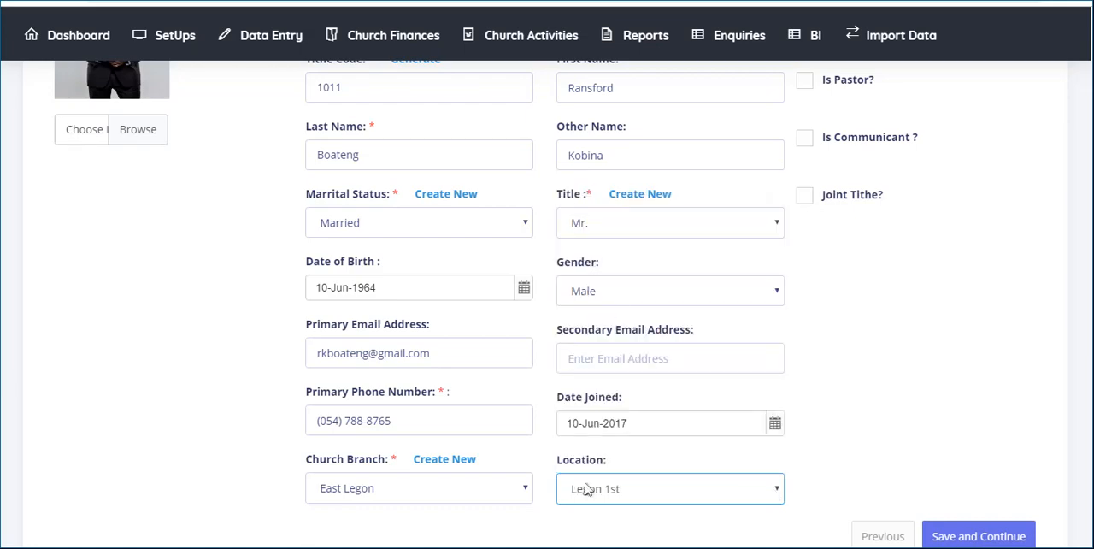
- Mark the member as a pastor, then save the basic information and continue to the contact details
scroll(772, 442, "up", 2)
scroll(772, 436, "up", 1)
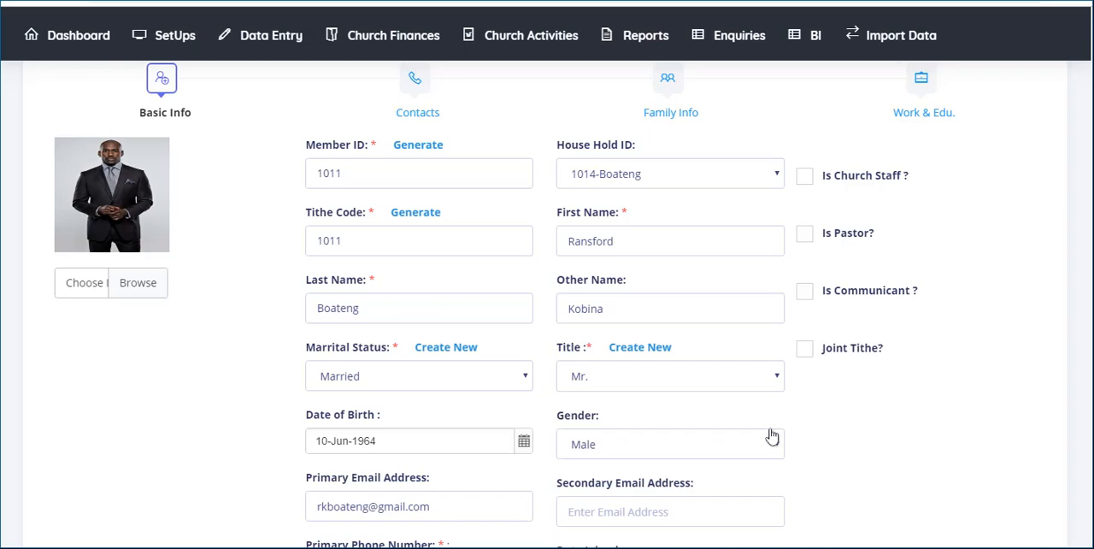
left_click(804, 234)
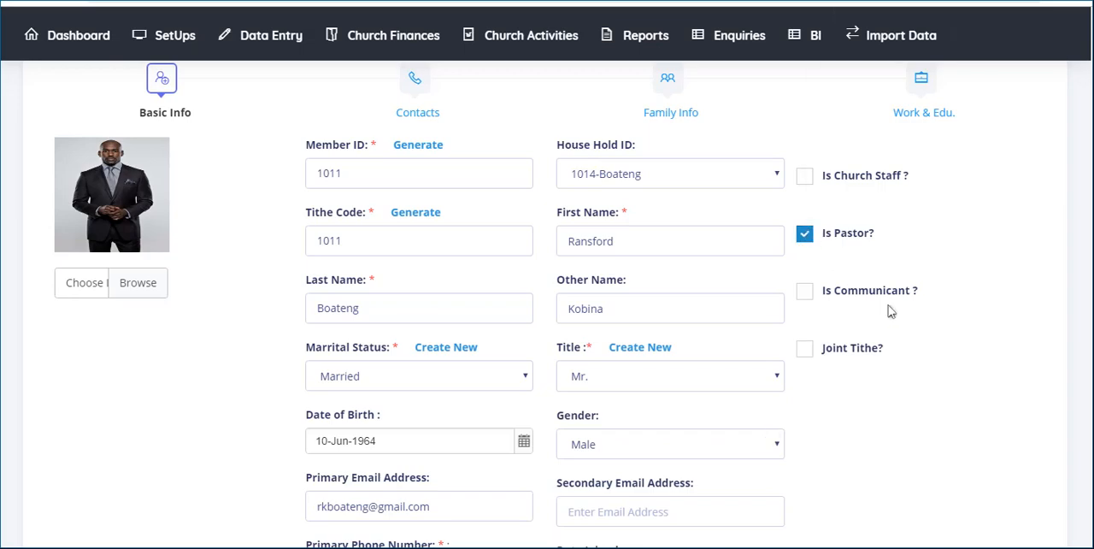
scroll(922, 330, "down", 3)
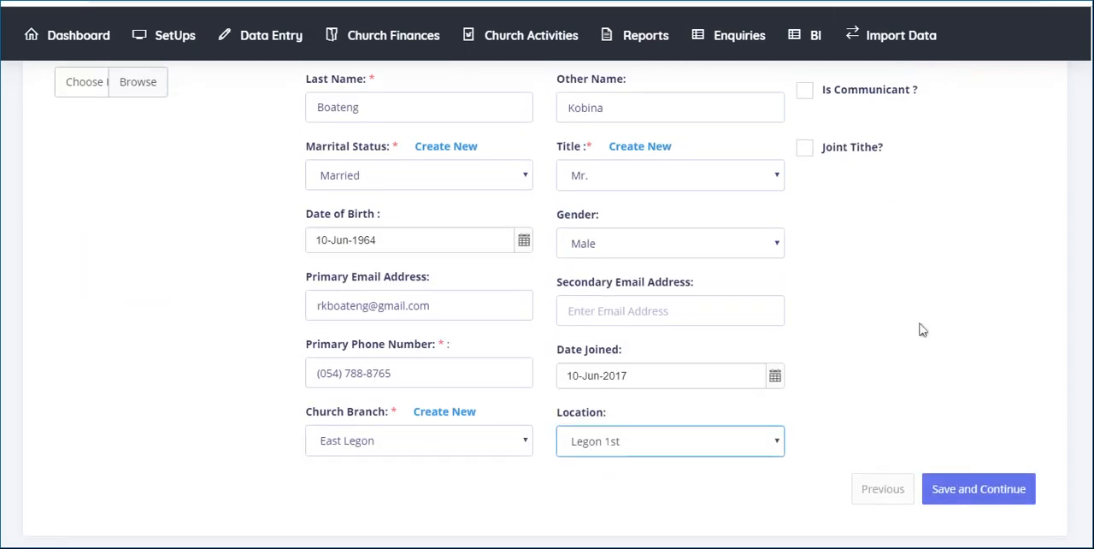
left_click(993, 498)
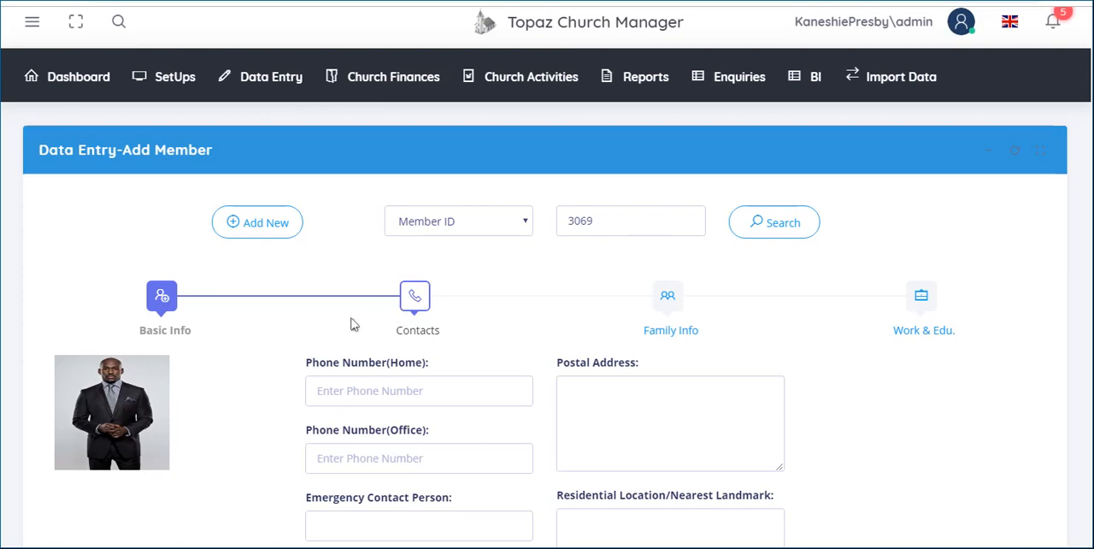
- Fill in the member's home and office phone numbers
left_click(332, 388)
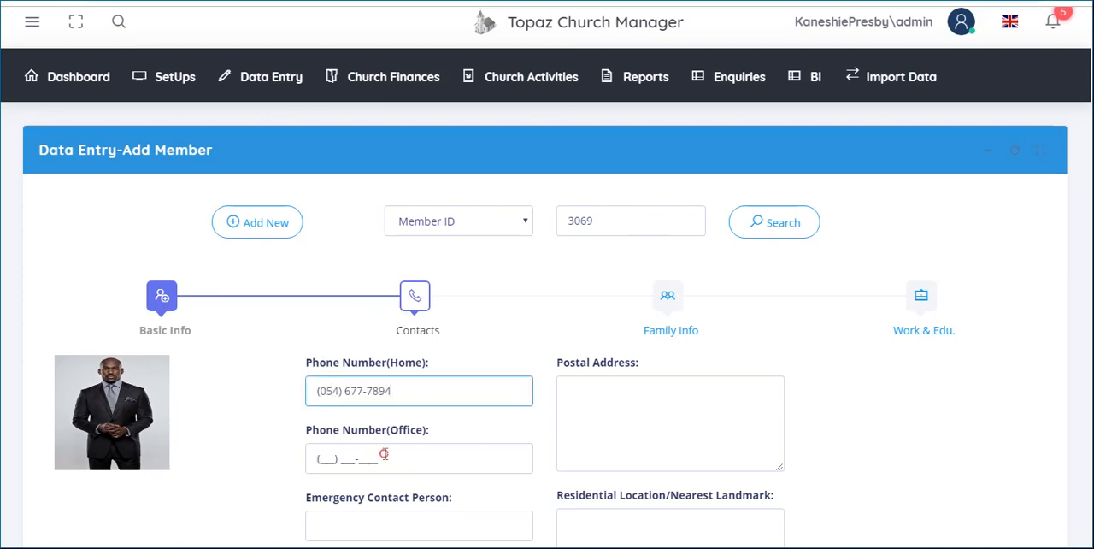
left_click(384, 454)
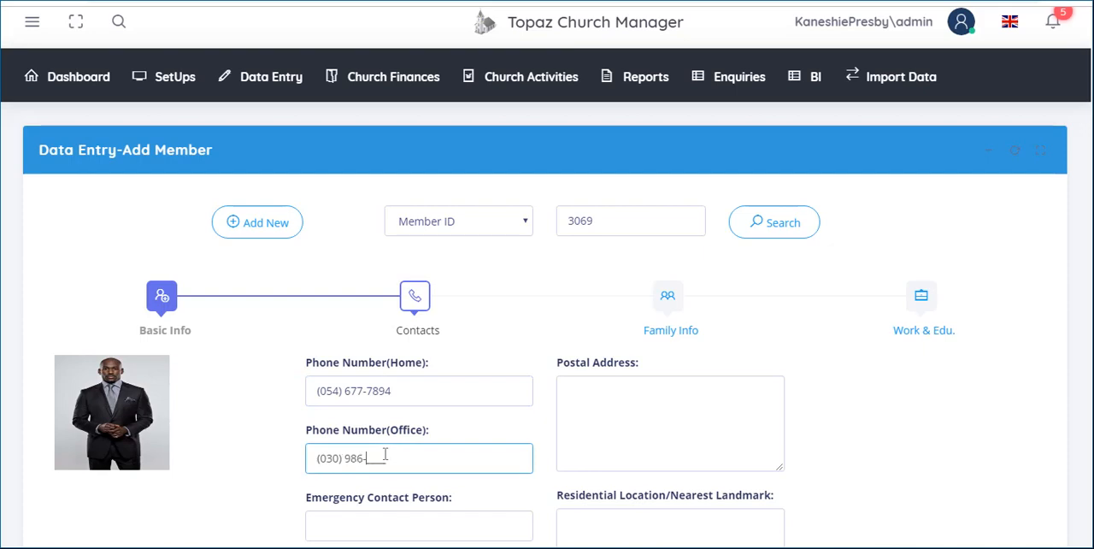
- Fill in the emergency contact person's name and phone number
scroll(386, 454, "down", 1)
left_click(385, 454)
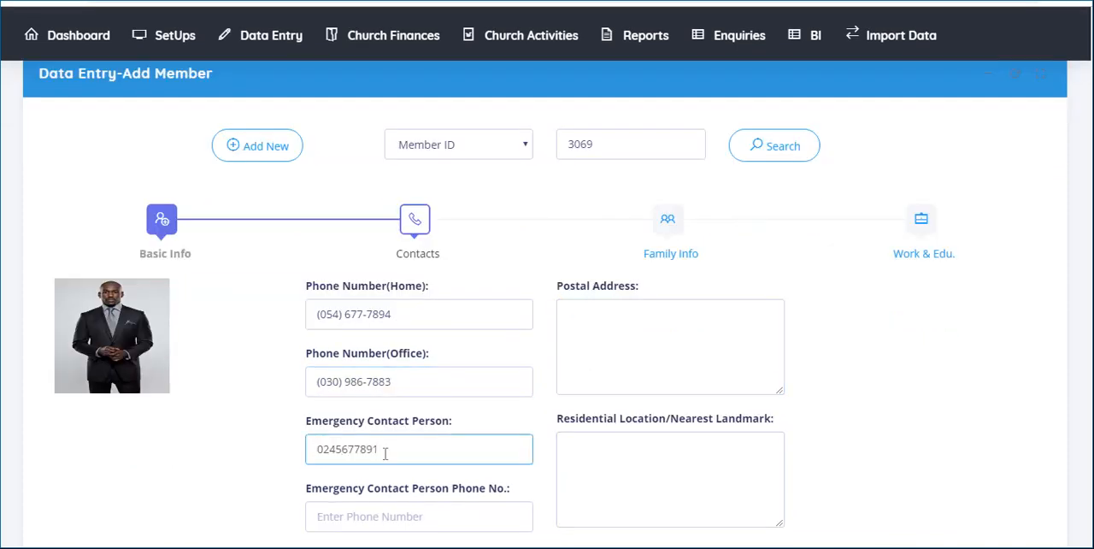
type("r. Boateng")
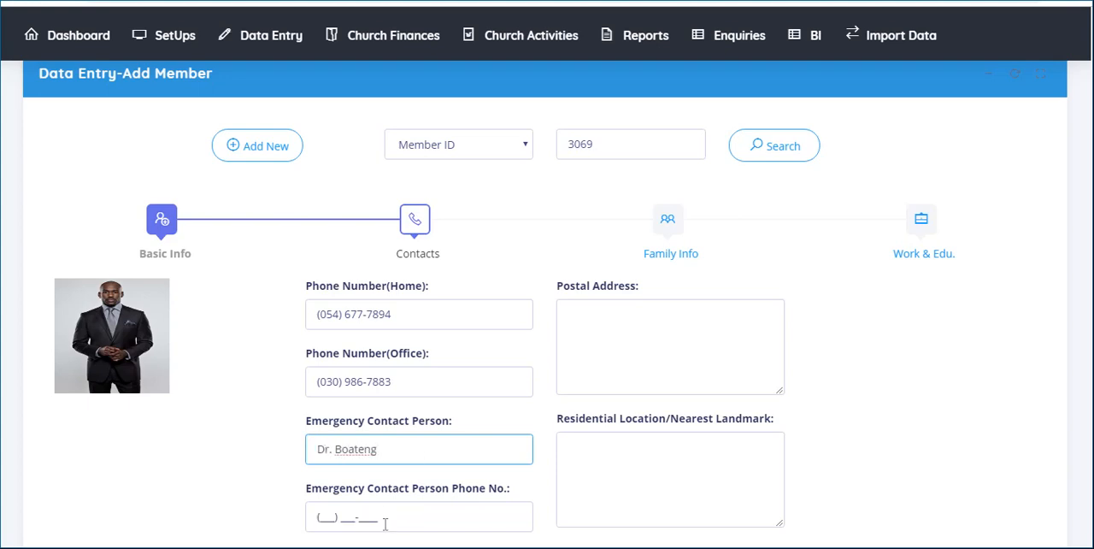
left_click(386, 521)
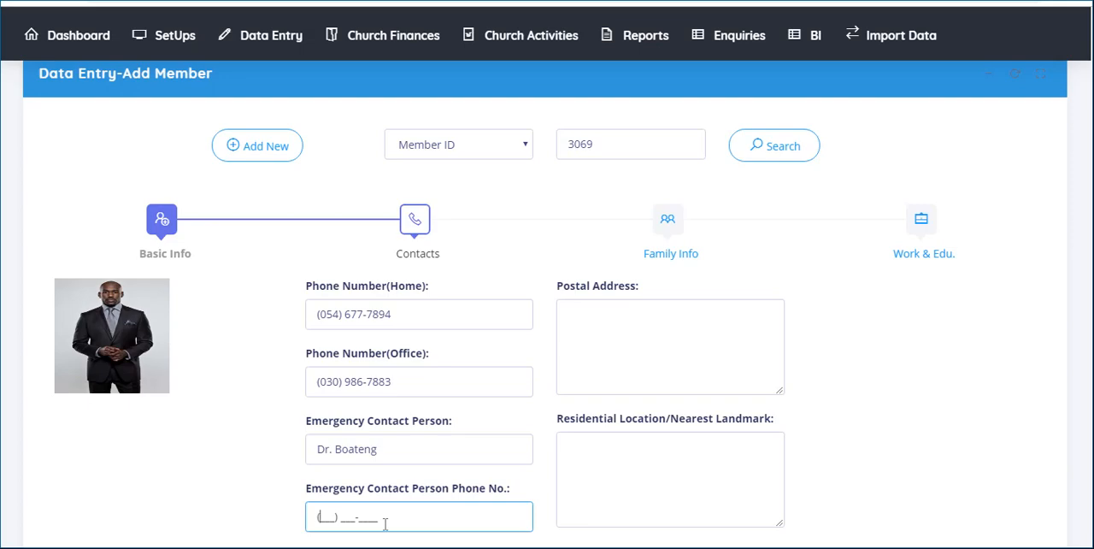
- Leave the postal address and residential location blank, and save the contact details to continue to the family information
left_click(618, 494)
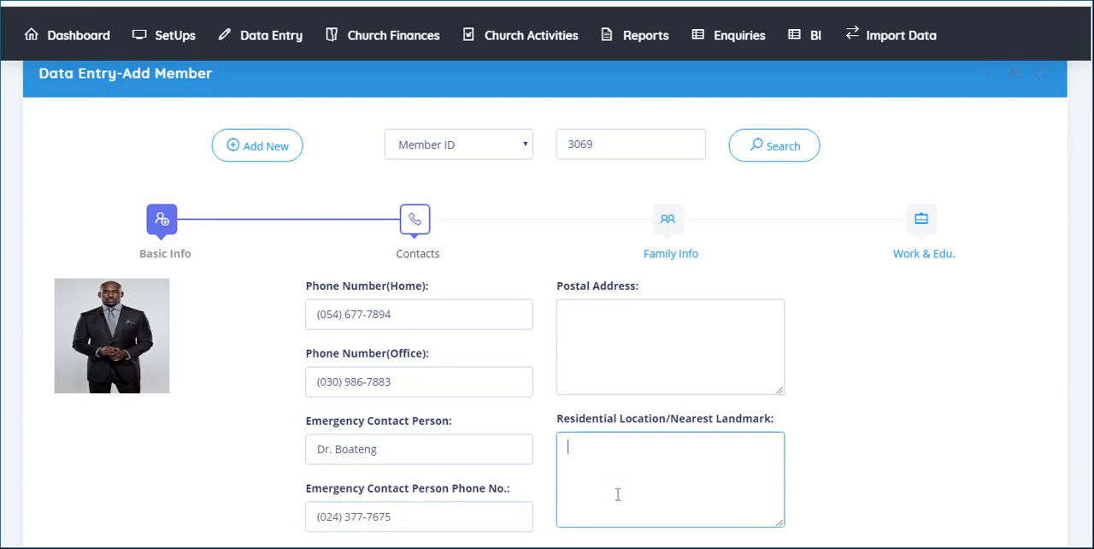
scroll(617, 494, "down", 1)
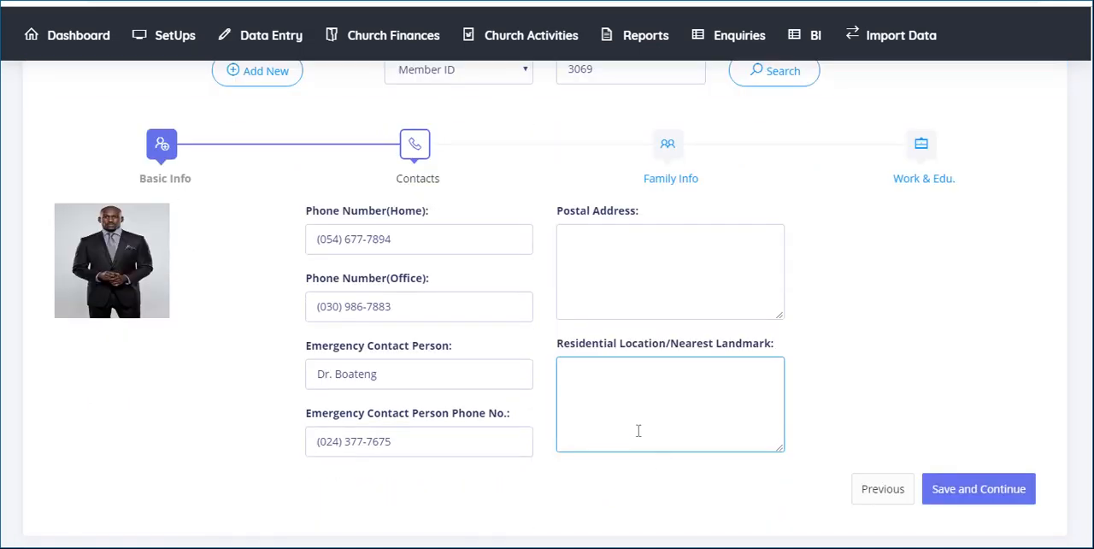
left_click(1022, 488)
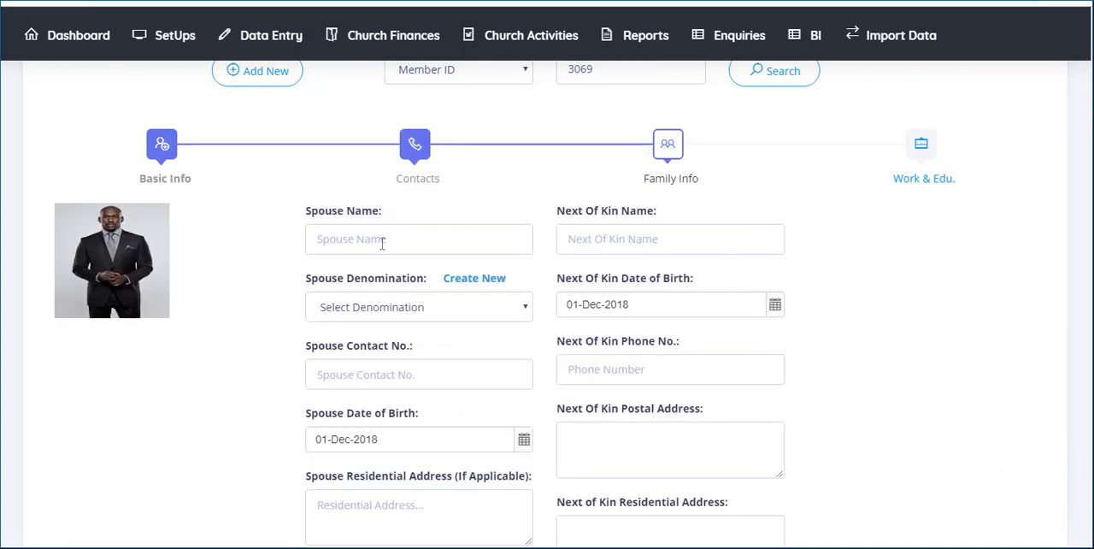
- Enter the spouse's name and set the spouse's denomination to Baptist
left_click(382, 239)
type("Lisa")
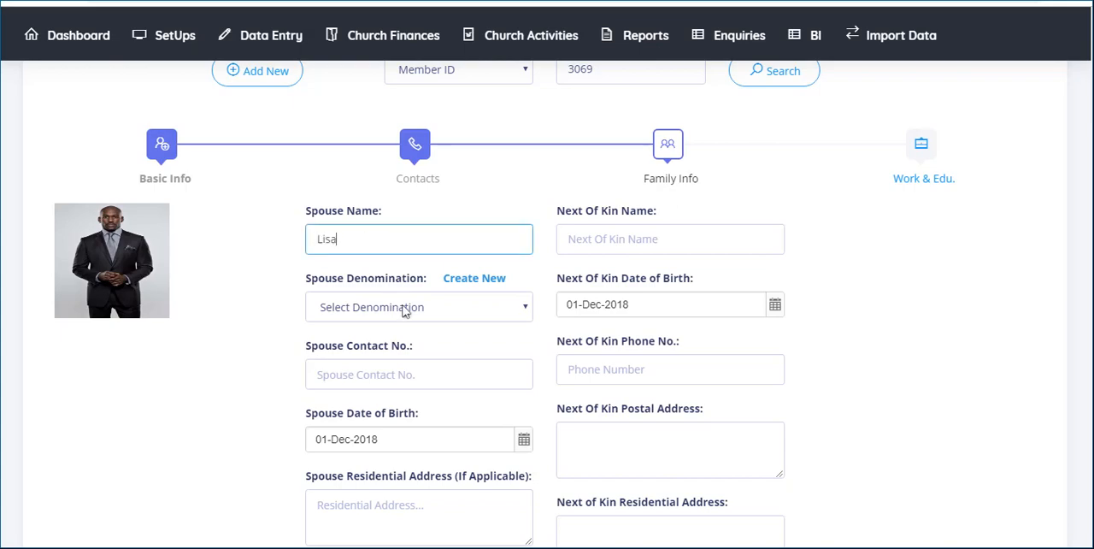
left_click(405, 311)
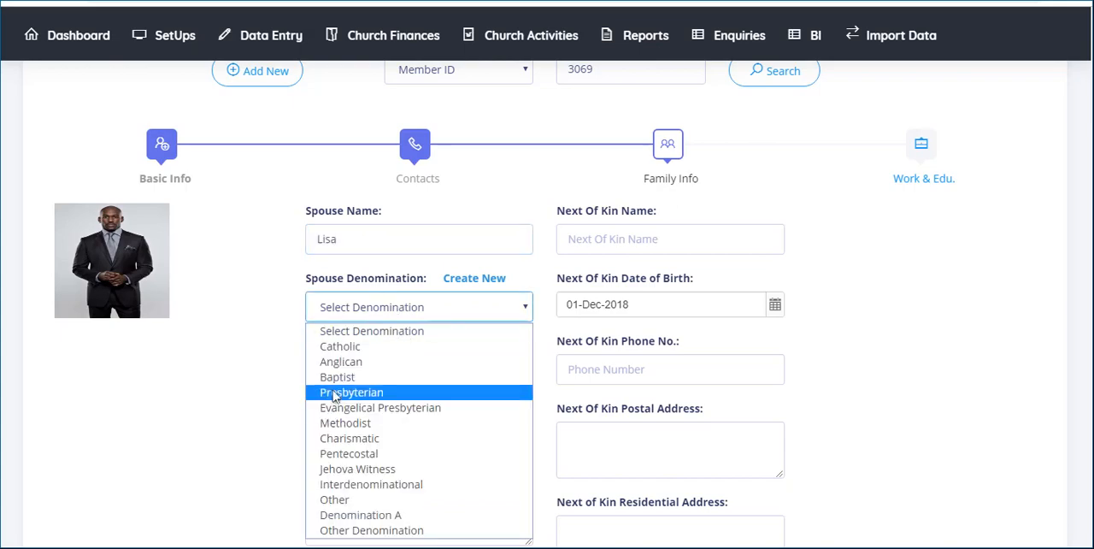
left_click(335, 380)
- Fill in the spouse's contact number and date of birth
left_click(335, 383)
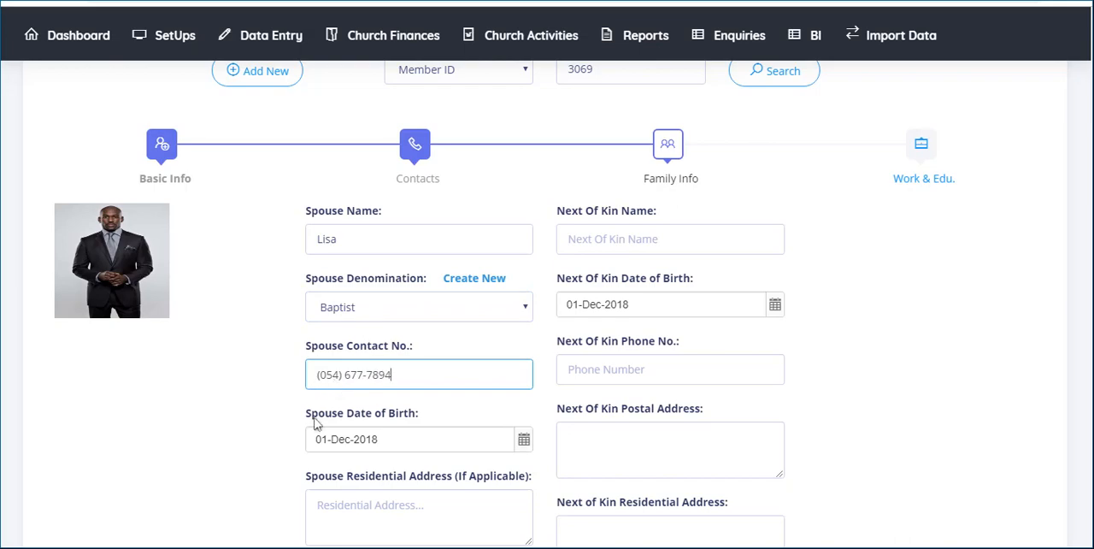
left_click(525, 444)
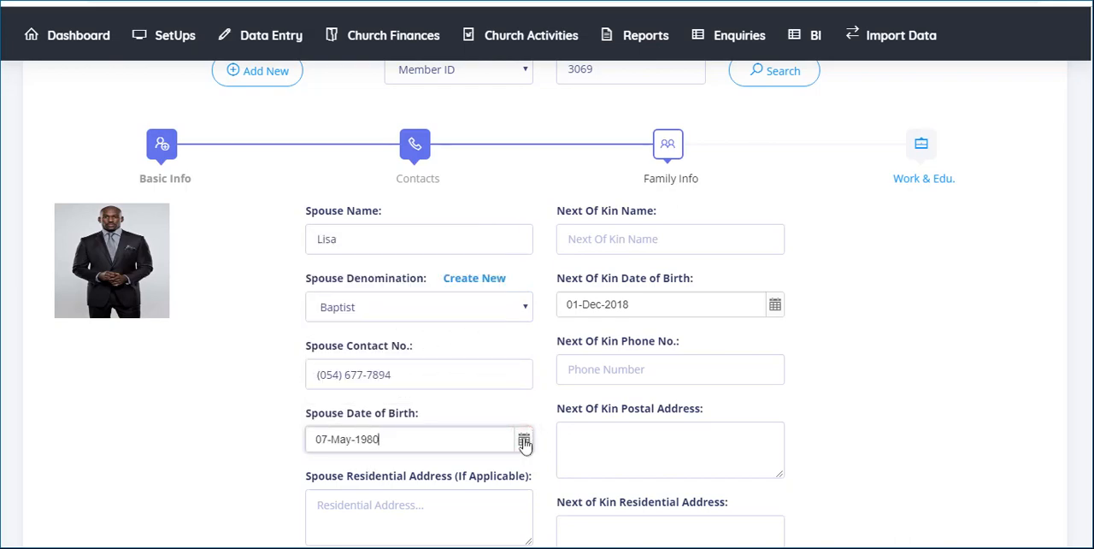
- Enter the next of kin's name and set the next of kin's date of birth
key("Tab")
key("Tab")
type("Daniel")
key("Tab")
key("ctrl+Left")
key("ctrl+Left")
key("ctrl+Left")
key("ctrl+Left")
key("ctrl+Left")
key("ctrl+Left")
key("ctrl+Left")
key("ctrl+Left")
key("ctrl+Left")
key("ctrl+Left")
key("ctrl+Left")
key("ctrl+Left")
key("ctrl+Left")
key("ctrl+Left")
key("ctrl+Left")
key("ctrl+Left")
key("ctrl+Left")
key("ctrl+Left")
key("ctrl+Left")
key("ctrl+Left")
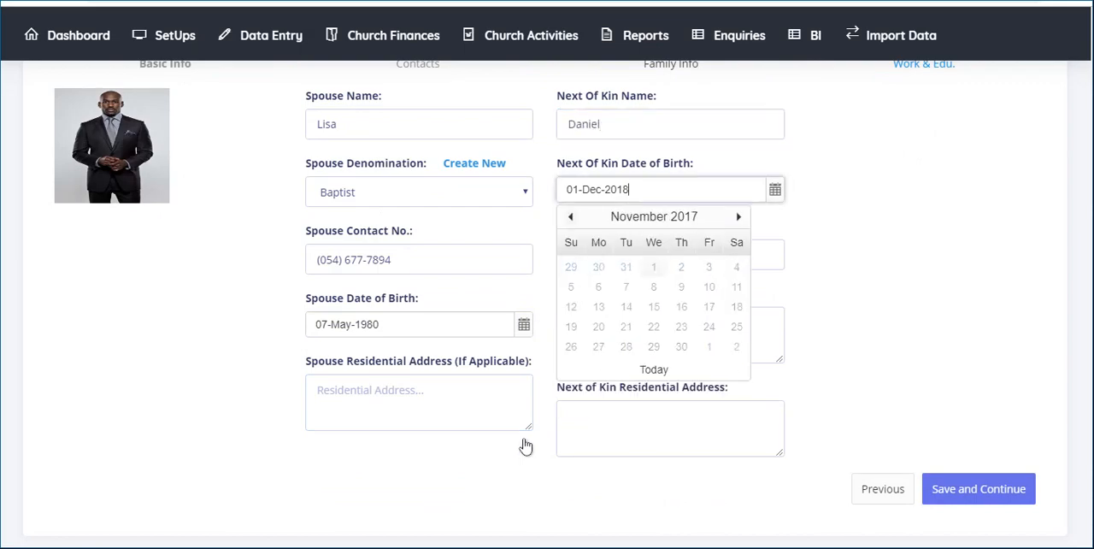
key("ctrl+Up")
key("ctrl+Left")
key("ctrl+Left")
key("ctrl+Left")
key("ctrl+Left")
key("ctrl+Left")
key("ctrl+Left")
key("ctrl+Left")
key("ctrl+Left")
key("ctrl+Left")
key("ctrl+Left")
key("ctrl+Left")
key("ctrl+Left")
key("ctrl+Left")
key("ctrl+Left")
key("ctrl+Left")
key("ctrl+Left")
key("ctrl+Left")
key("ctrl+Left")
key("ctrl+Left")
key("ctrl+Left")
key("ctrl+Left")
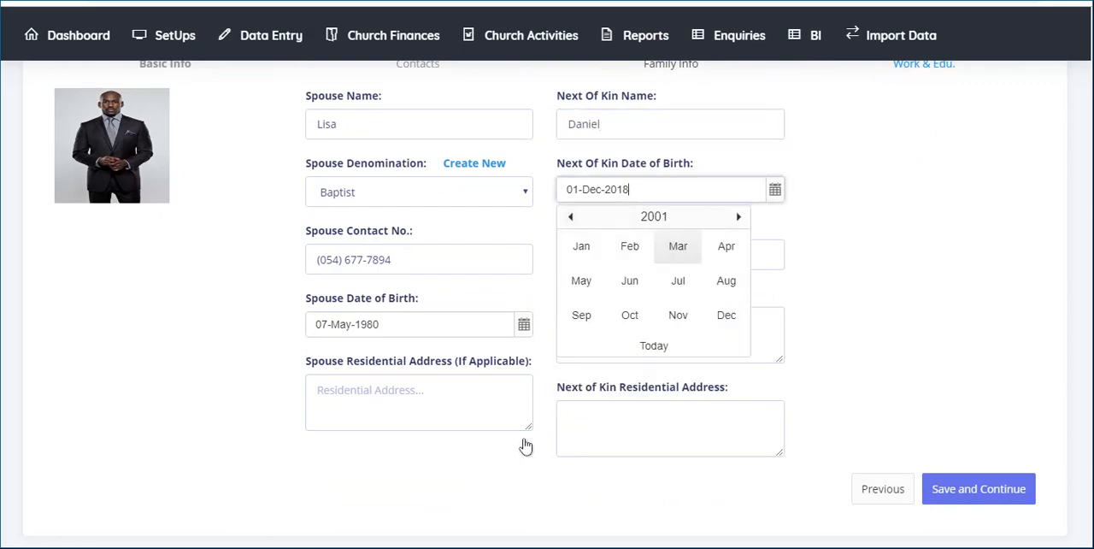
key("Left")
key("Left")
key("ctrl+Down")
key("Return")
- Fill in the next of kin's phone number, leave the address fields blank, and save the family information to continue to work and education
key("Tab")
type("02345")
key("BackSpace")
key("BackSpace")
key("BackSpace")
key("BackSpace")
key("BackSpace")
key("BackSpace")
key("BackSpace")
key("BackSpace")
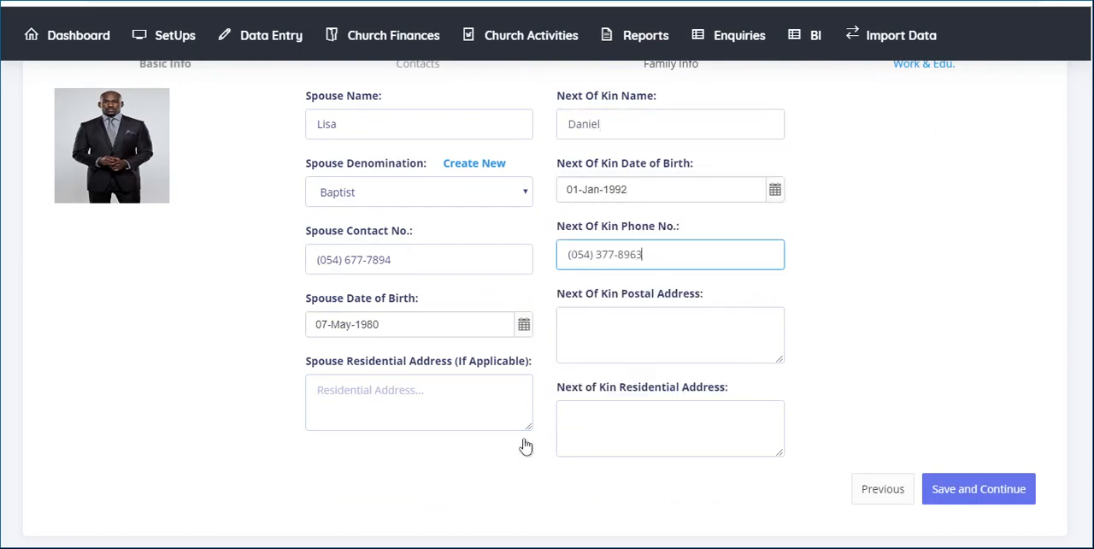
key("Tab")
key("Tab")
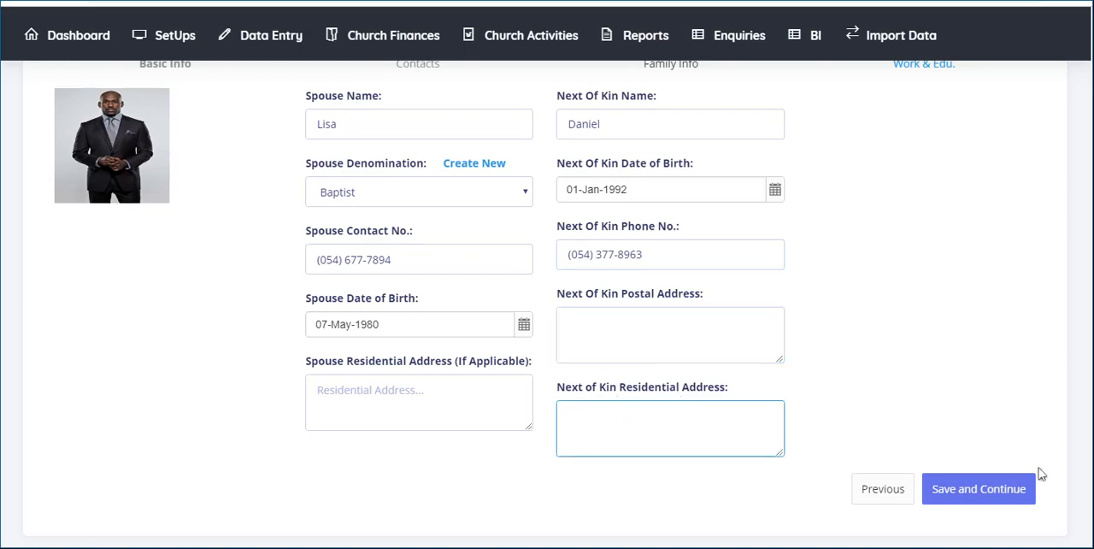
left_click(983, 496)
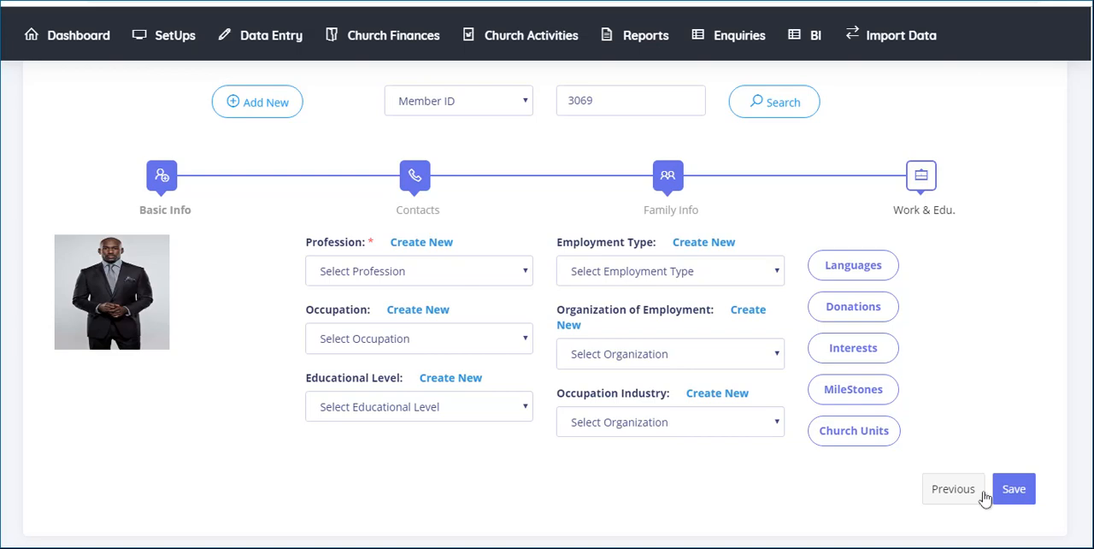
- Set the member's profession and occupation to Banker and the educational level to Masters Degree
left_click(523, 272)
left_click(487, 325)
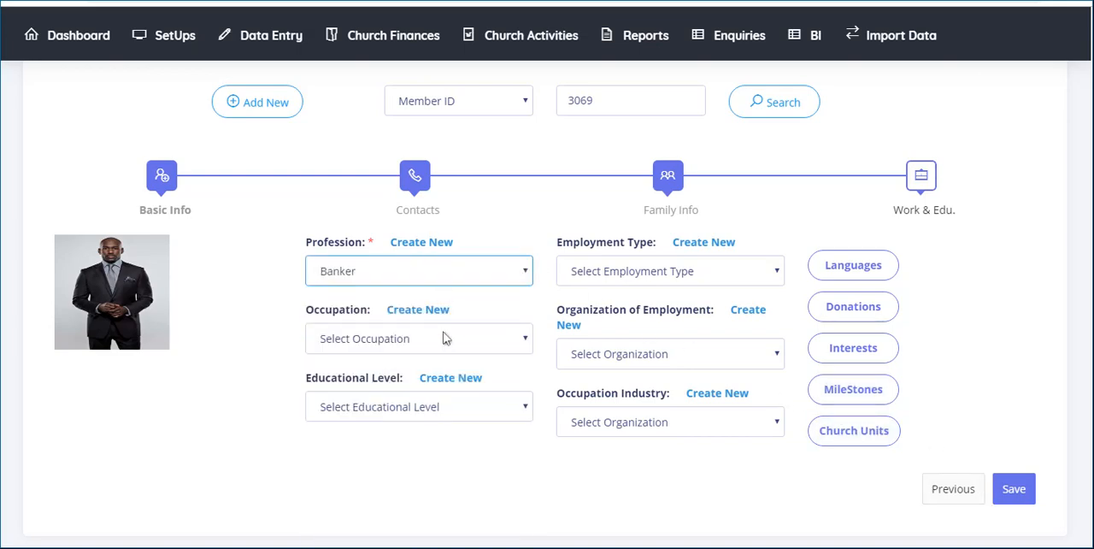
left_click(522, 340)
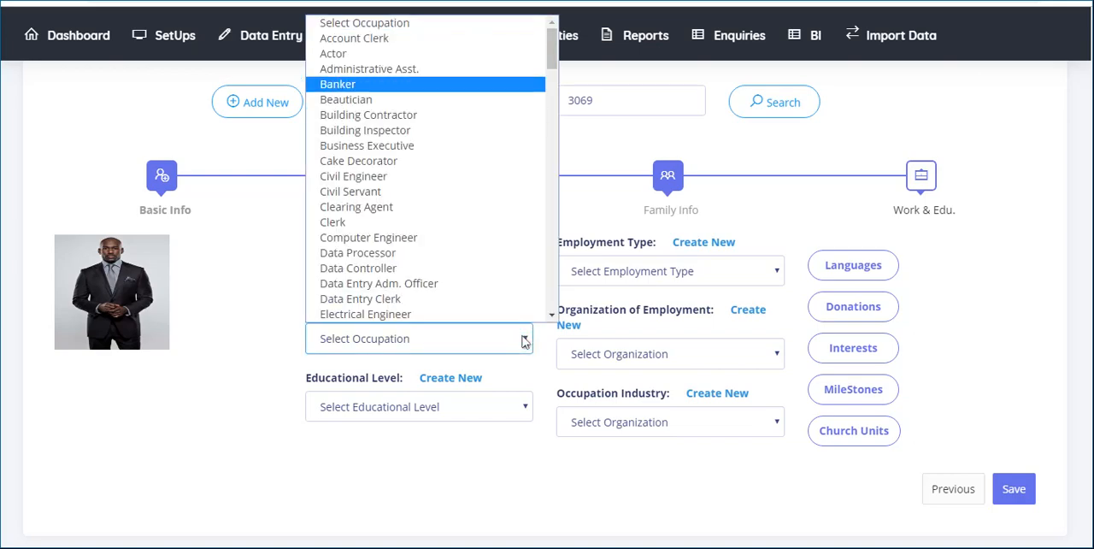
key("Return")
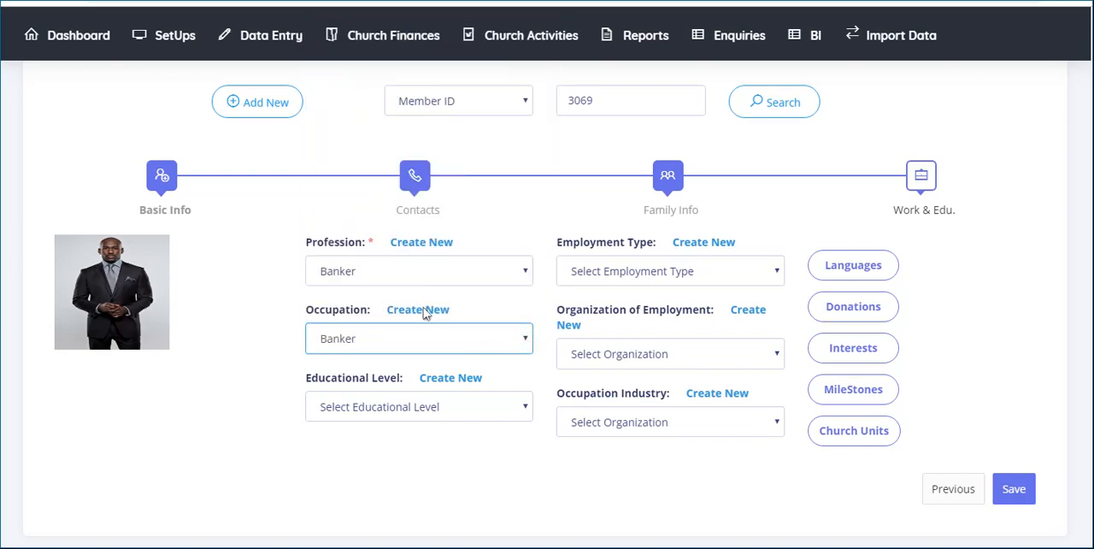
left_click(522, 407)
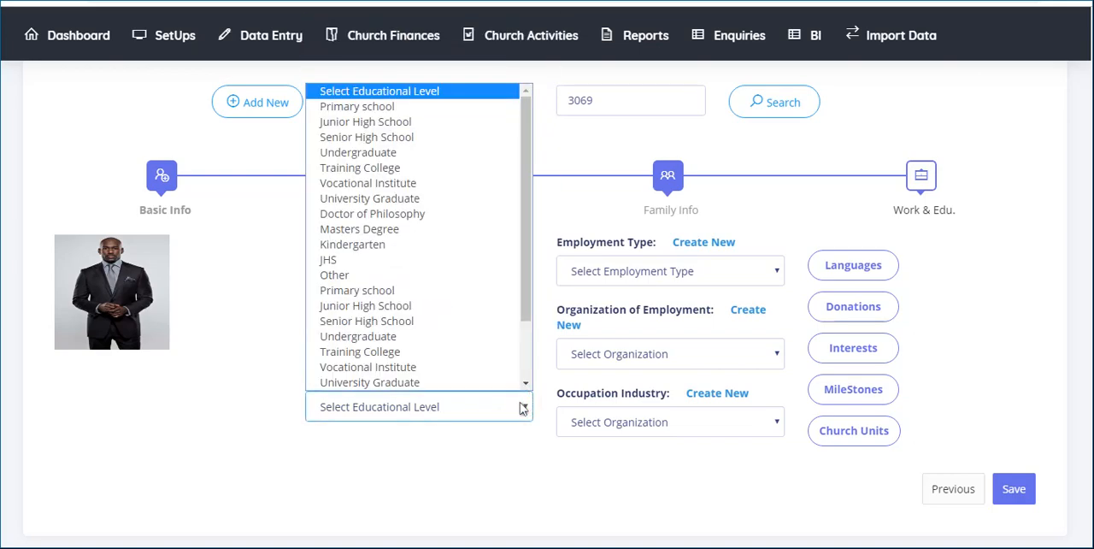
left_click(411, 231)
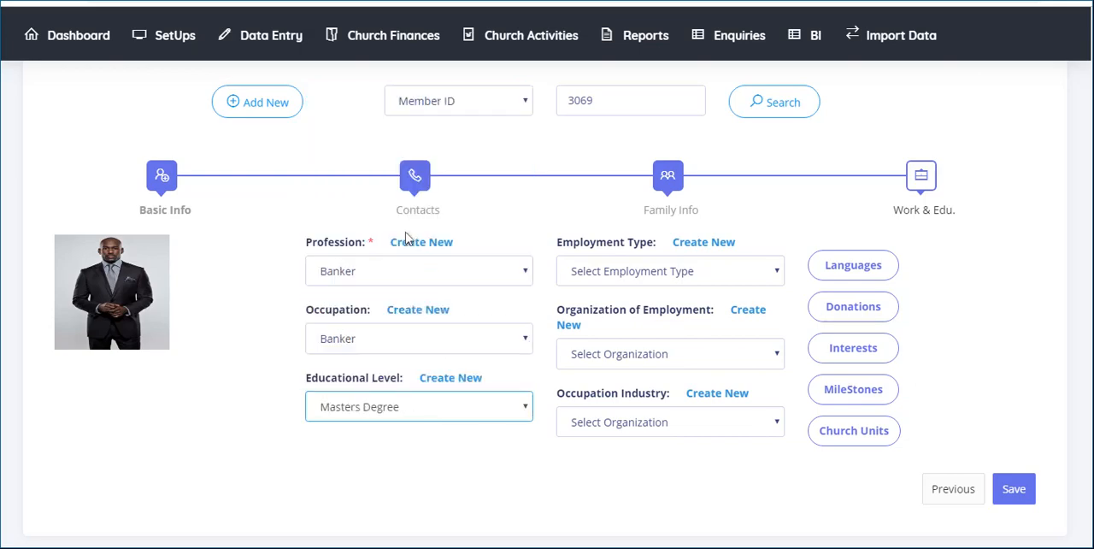
- Set the employment type to Full Time, the organization of employment to Barclays Bank and the occupation industry to Business / Finance
left_click(643, 275)
left_click(650, 341)
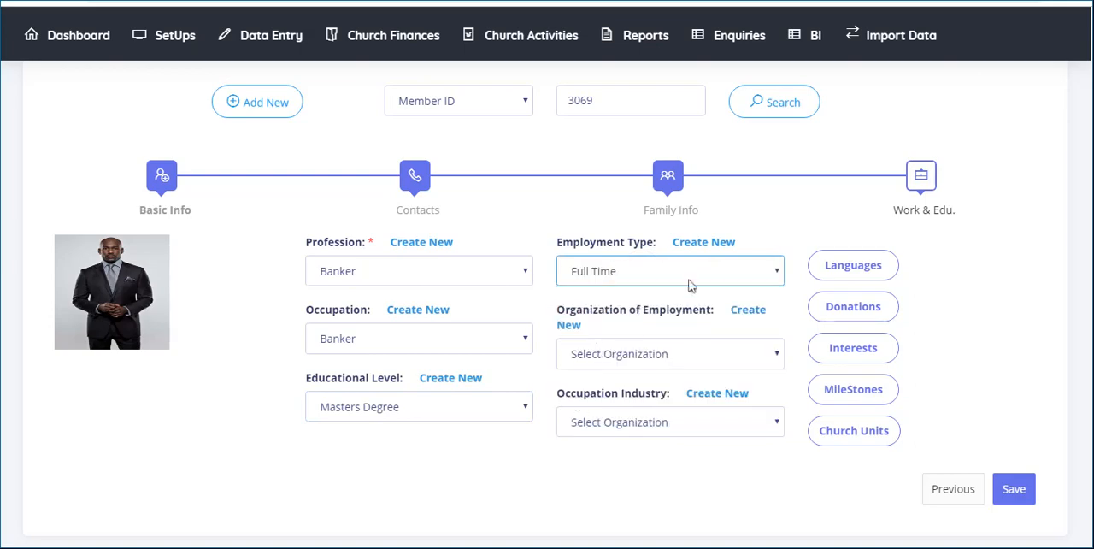
left_click(658, 353)
scroll(644, 276, "down", 2)
scroll(621, 80, "up", 3)
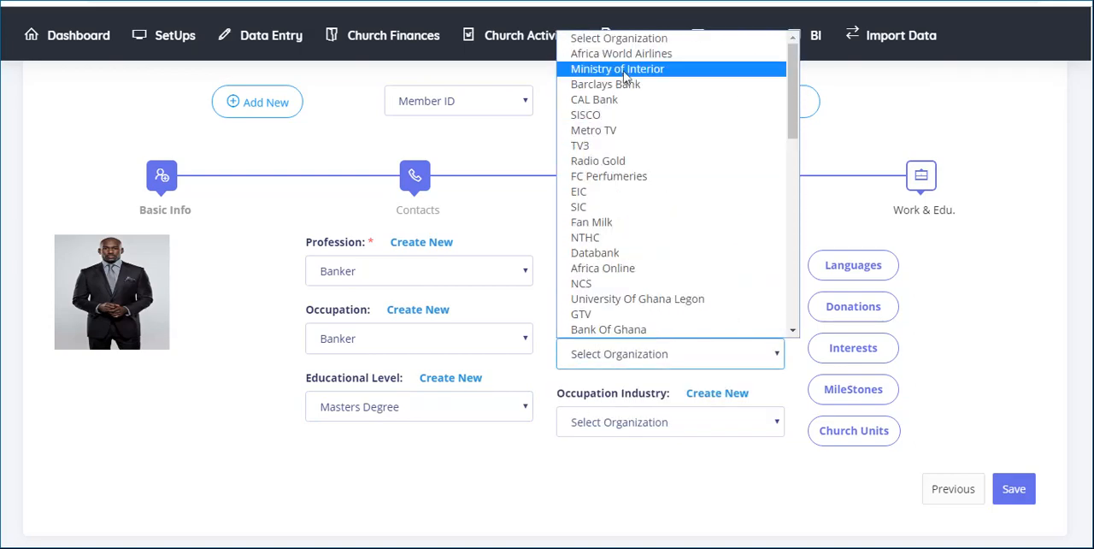
left_click(610, 82)
left_click(628, 423)
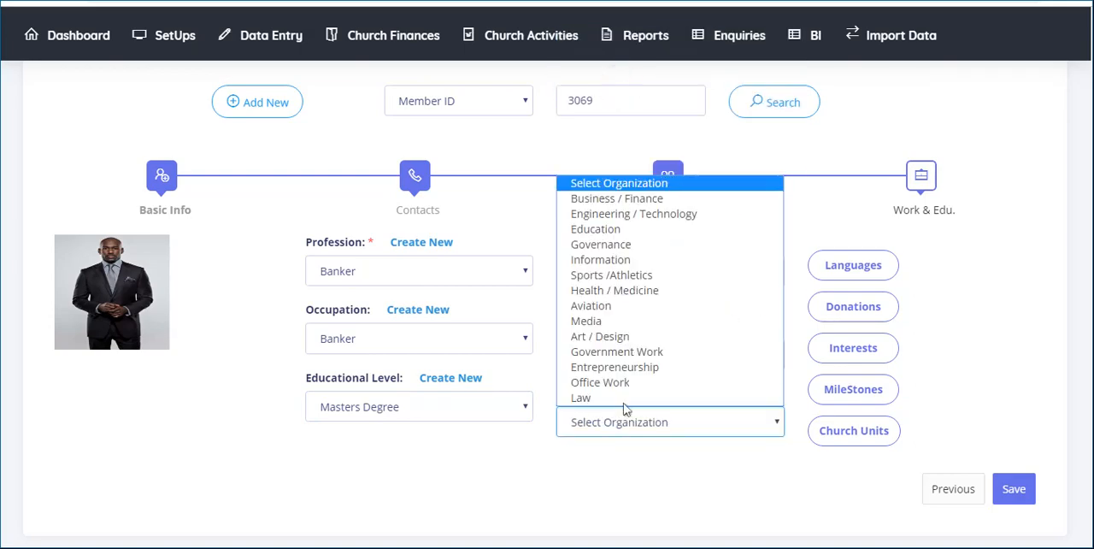
left_click(630, 198)
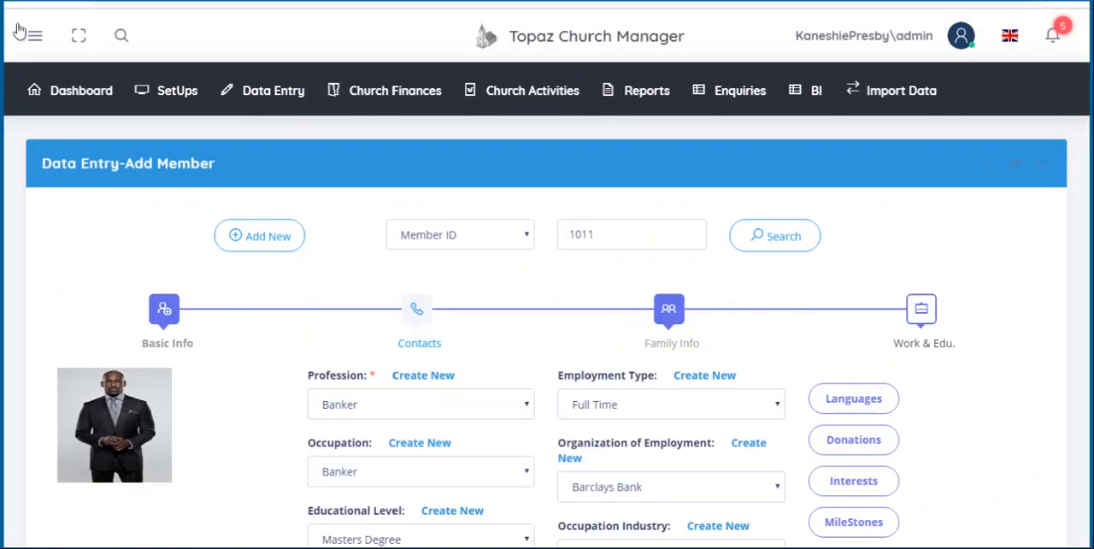
- Add Akuapem Twi with a fluency level of Good to the member's languages and close the language form
left_click(854, 401)
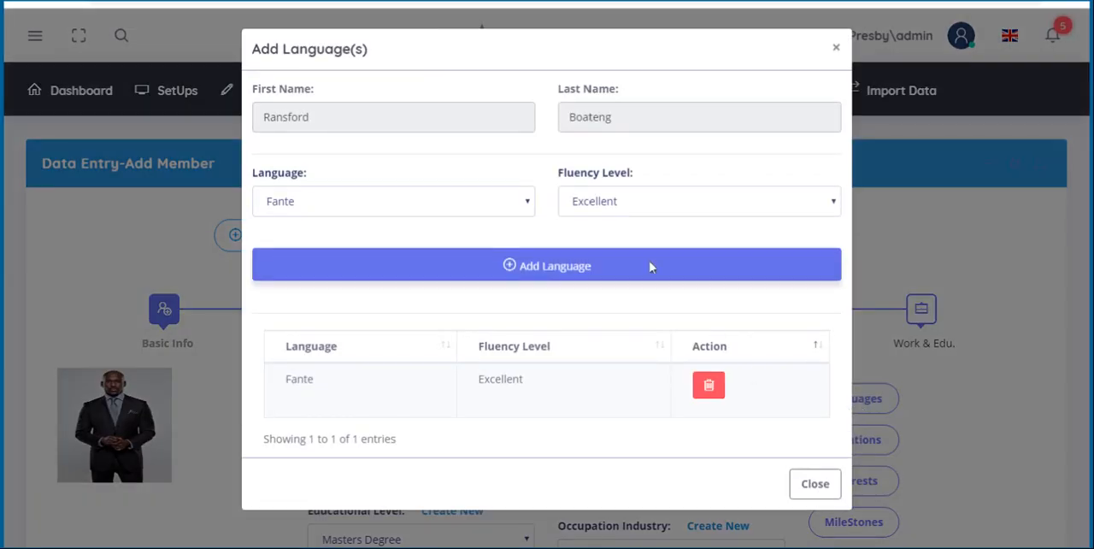
left_click(529, 204)
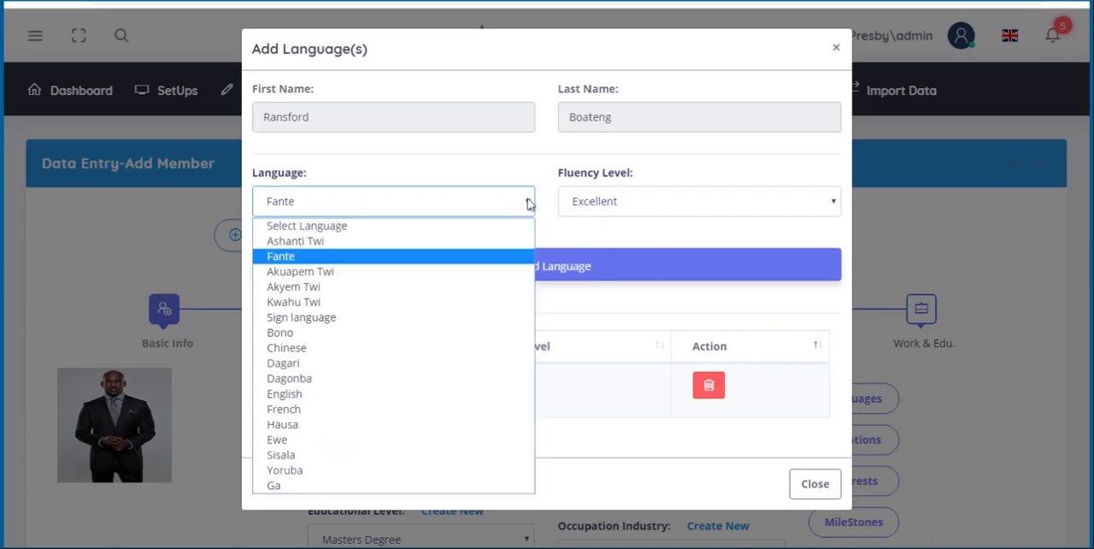
left_click(438, 272)
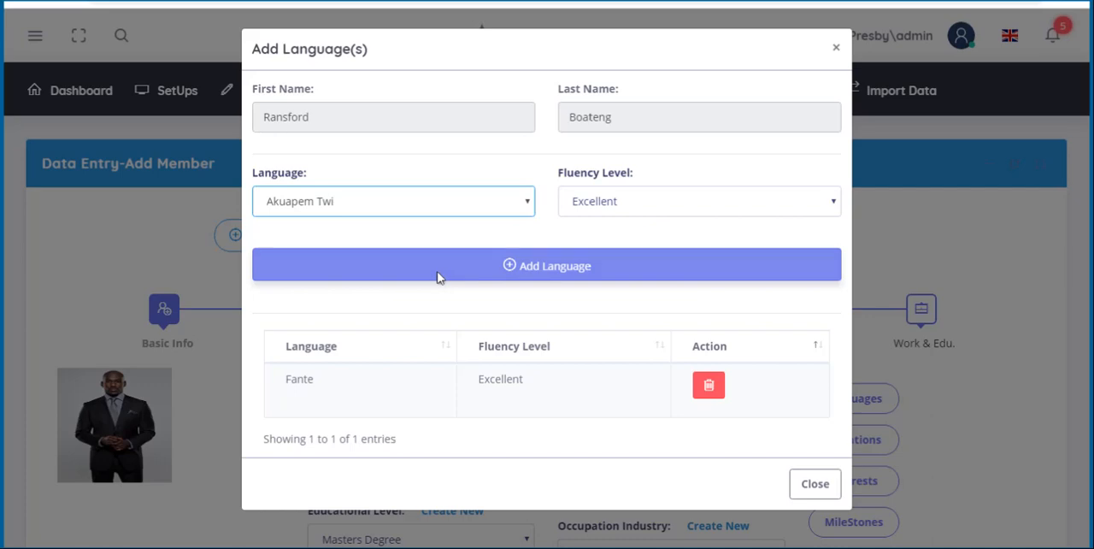
left_click(607, 209)
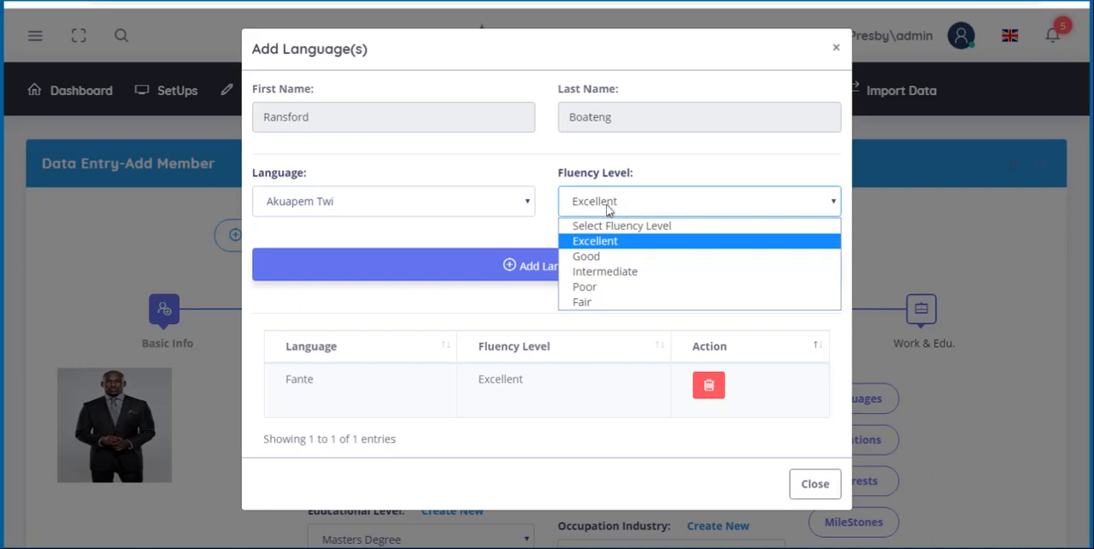
left_click(601, 257)
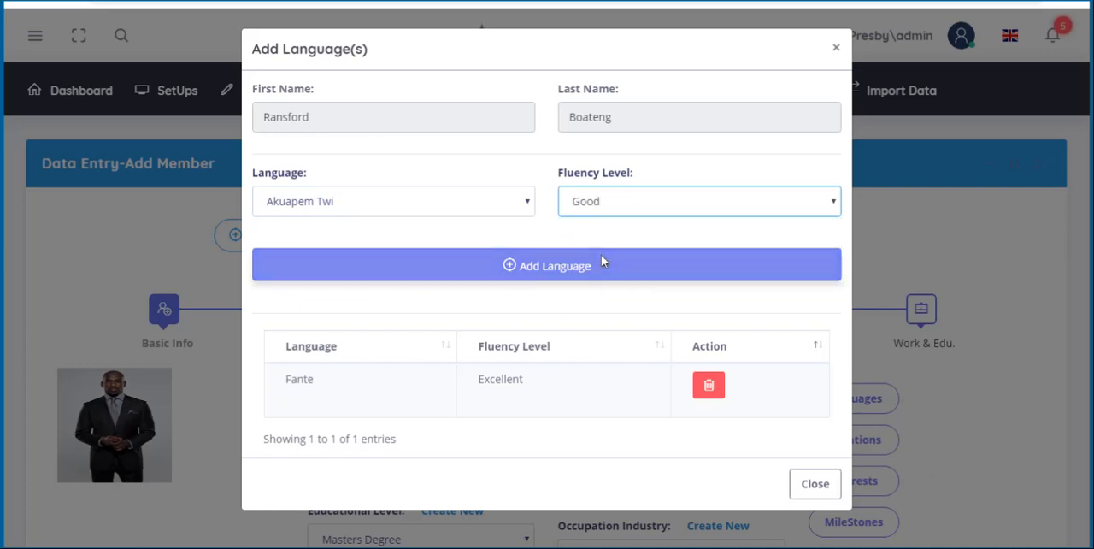
left_click(592, 270)
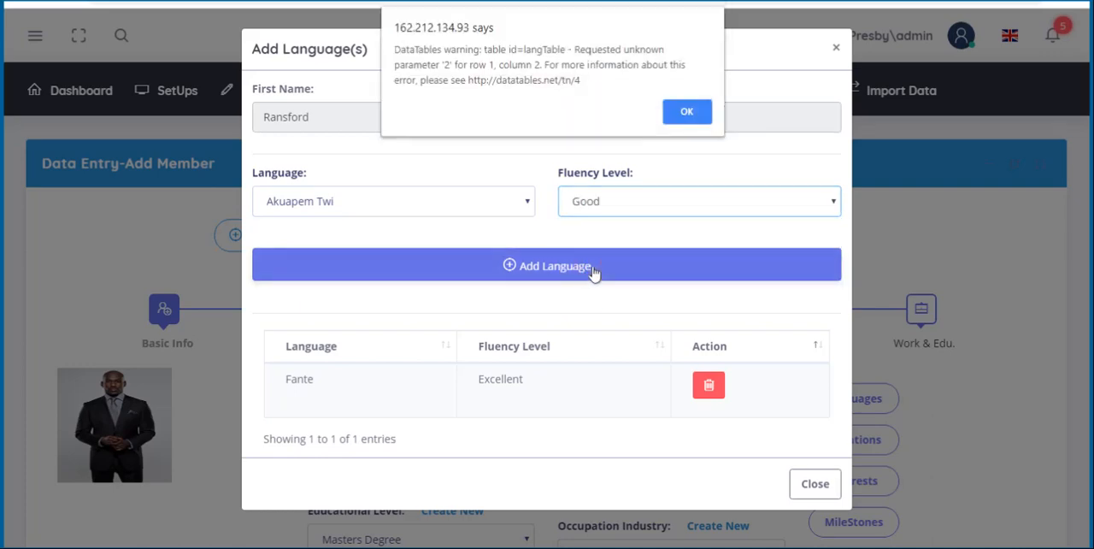
key("Return")
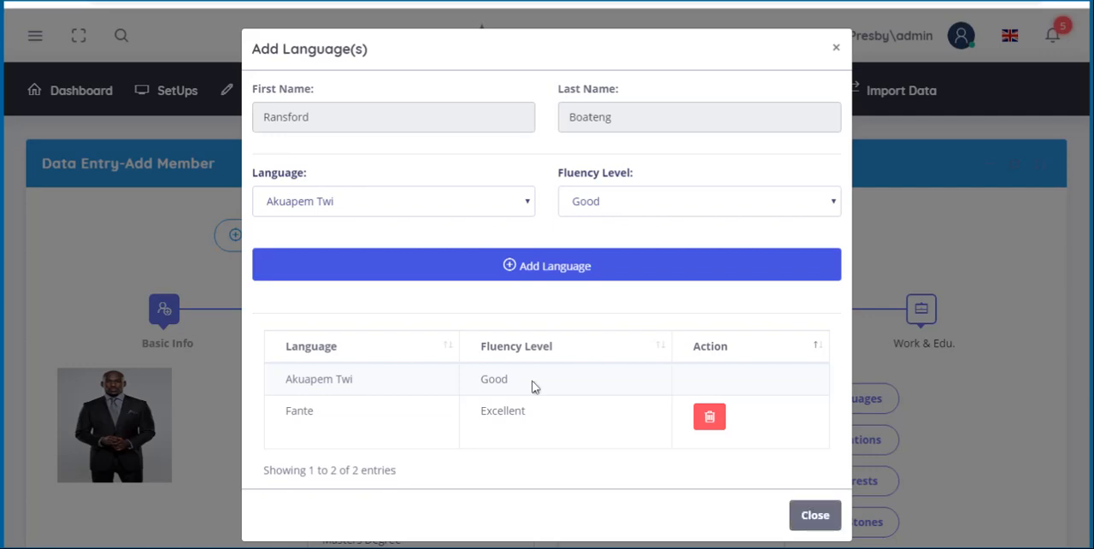
left_click(817, 516)
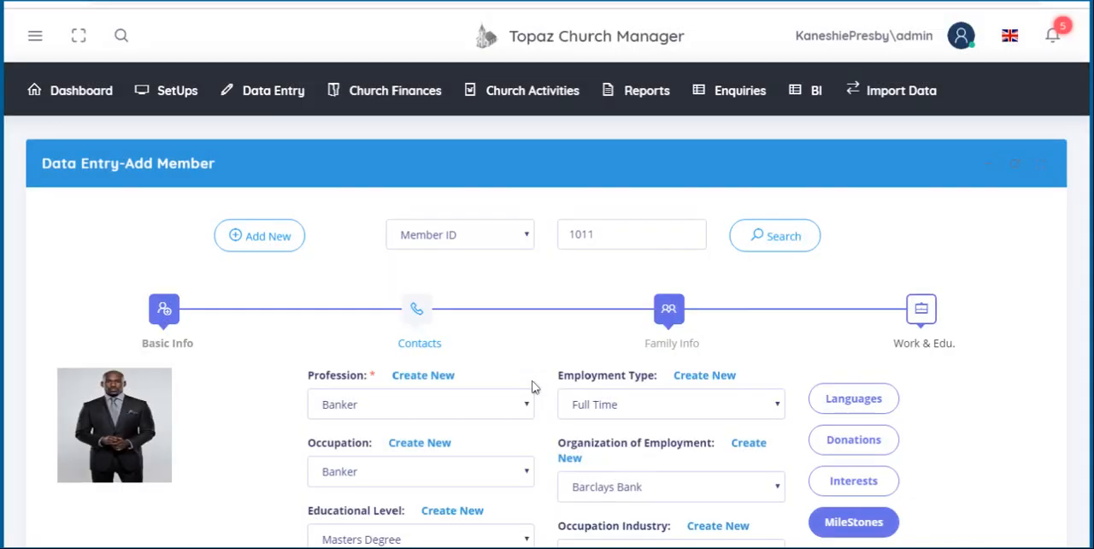
- Record a donation of Bags Of Rice dated 25-Nov-2018 for the member and close the donation form
left_click(853, 439)
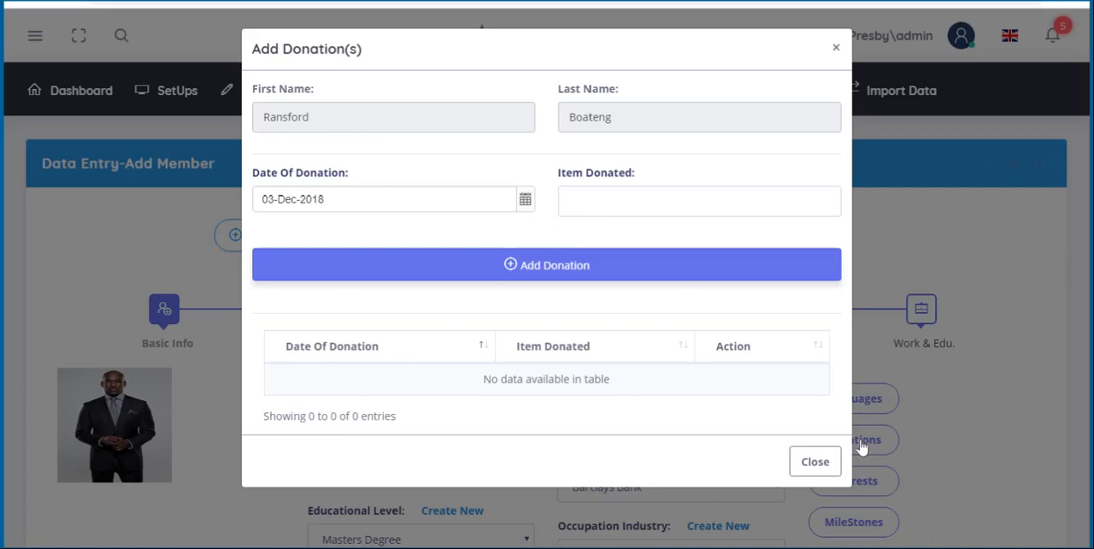
left_click(525, 202)
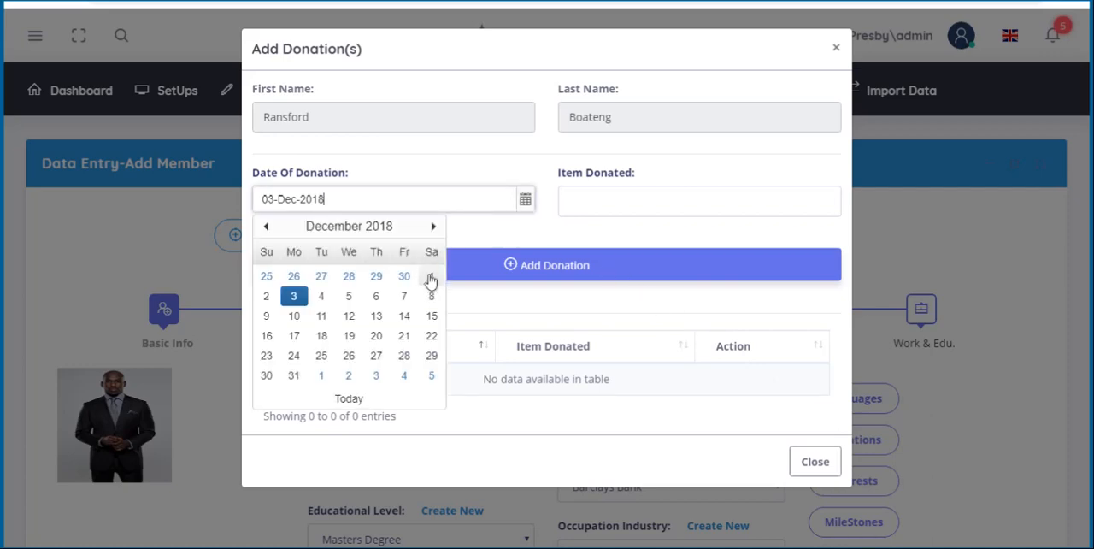
left_click(266, 277)
left_click(619, 205)
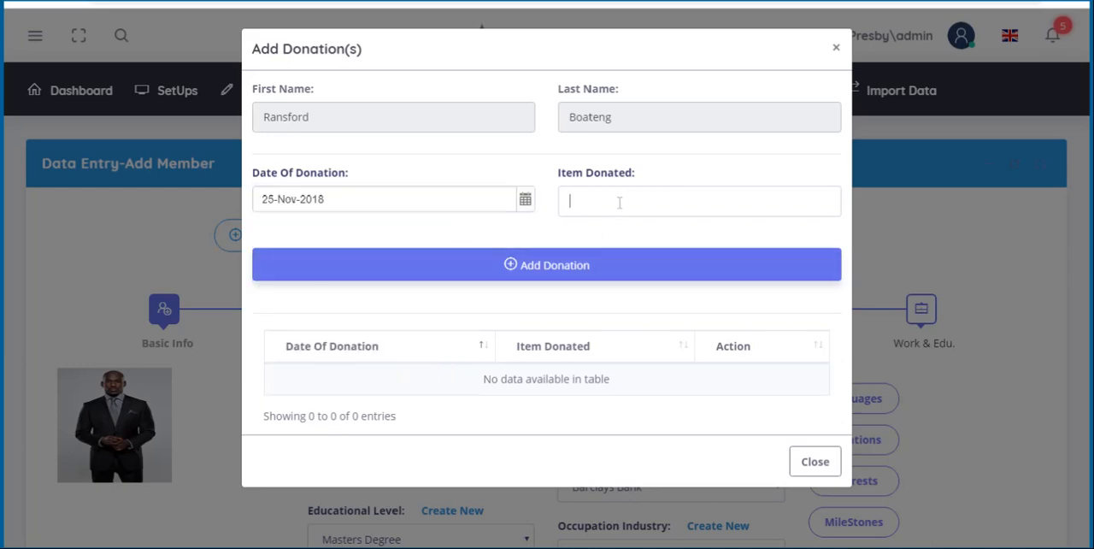
type("Bags Of Rice")
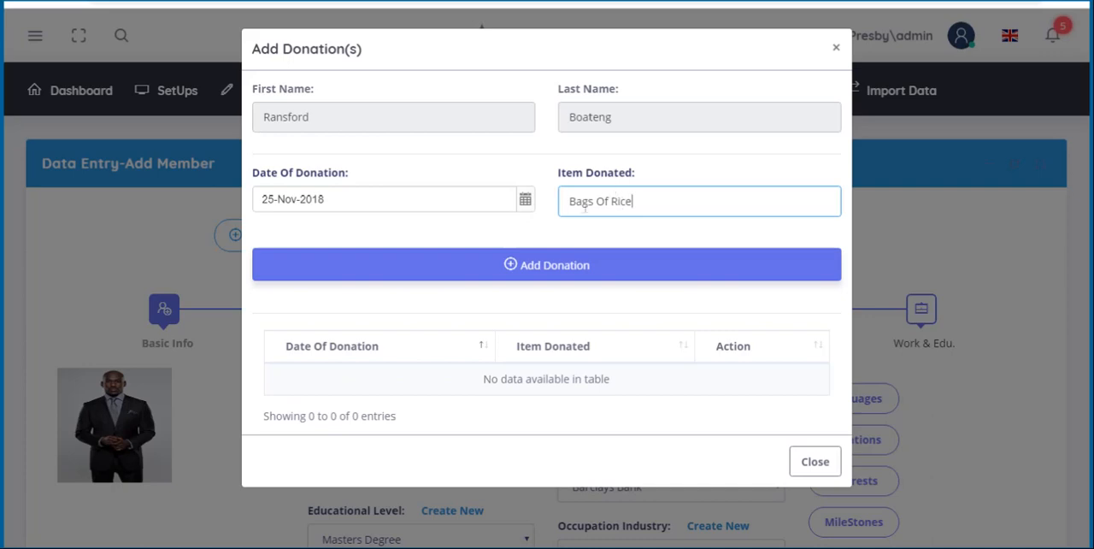
left_click(594, 270)
key("Return")
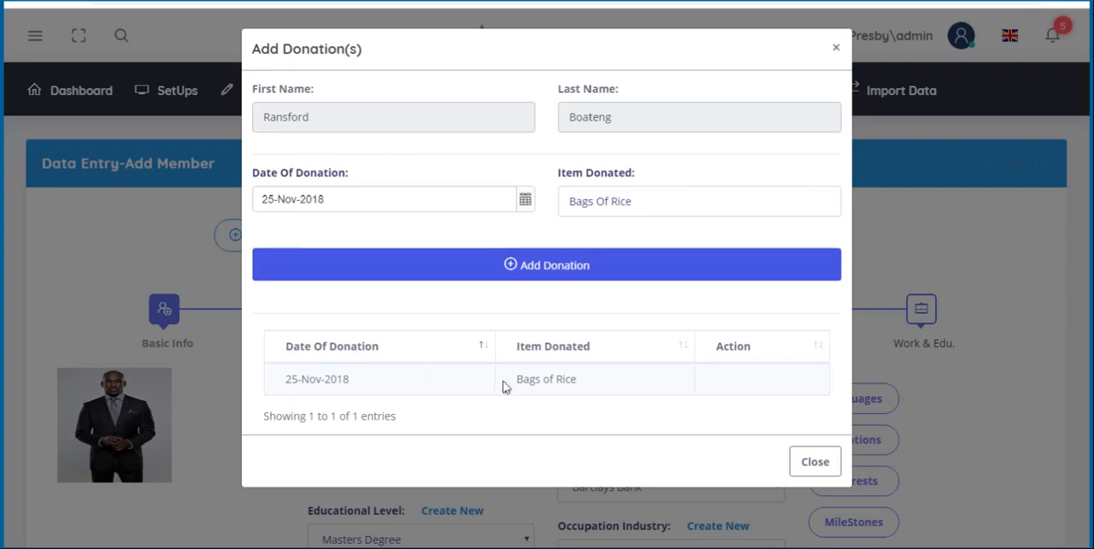
left_click(806, 463)
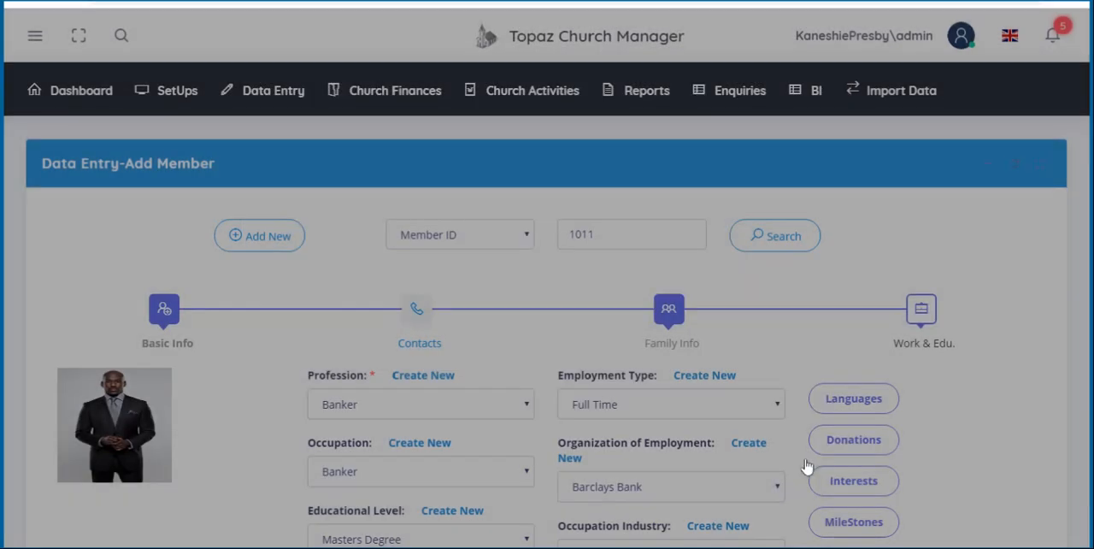
- Add Singing to the member's interests and close the interest form
left_click(866, 481)
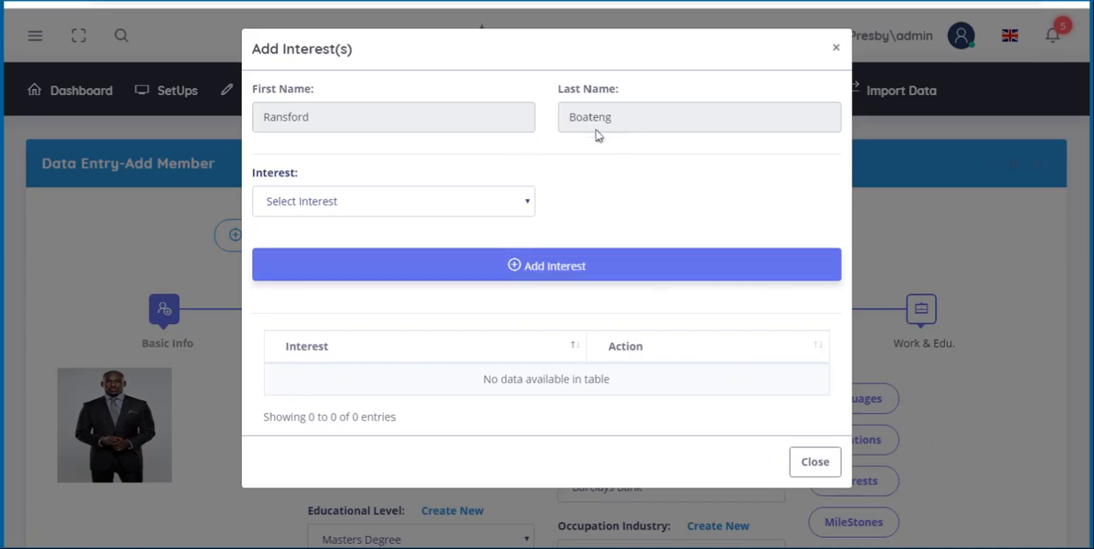
left_click(527, 203)
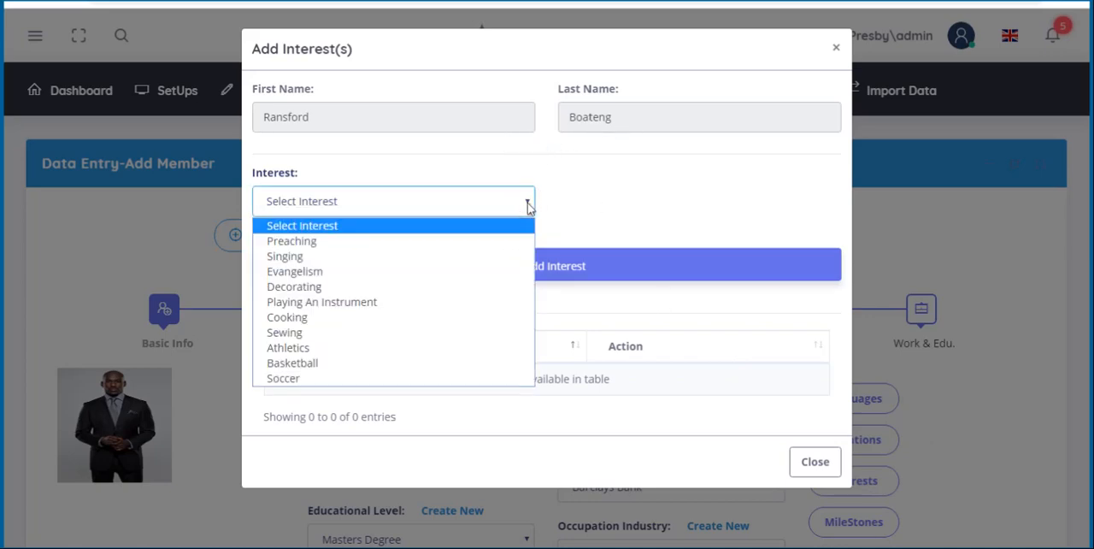
left_click(468, 264)
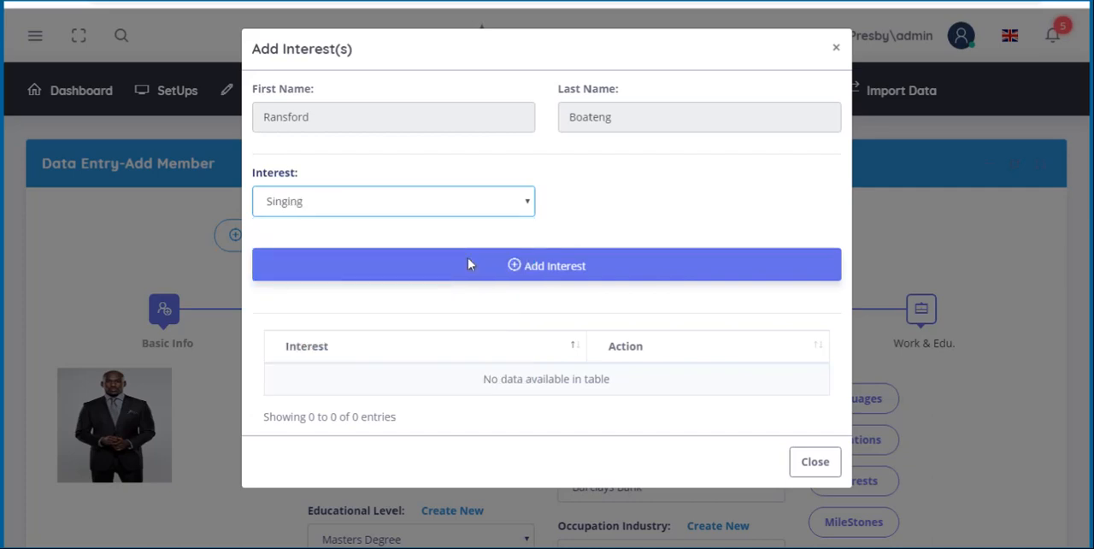
left_click(500, 265)
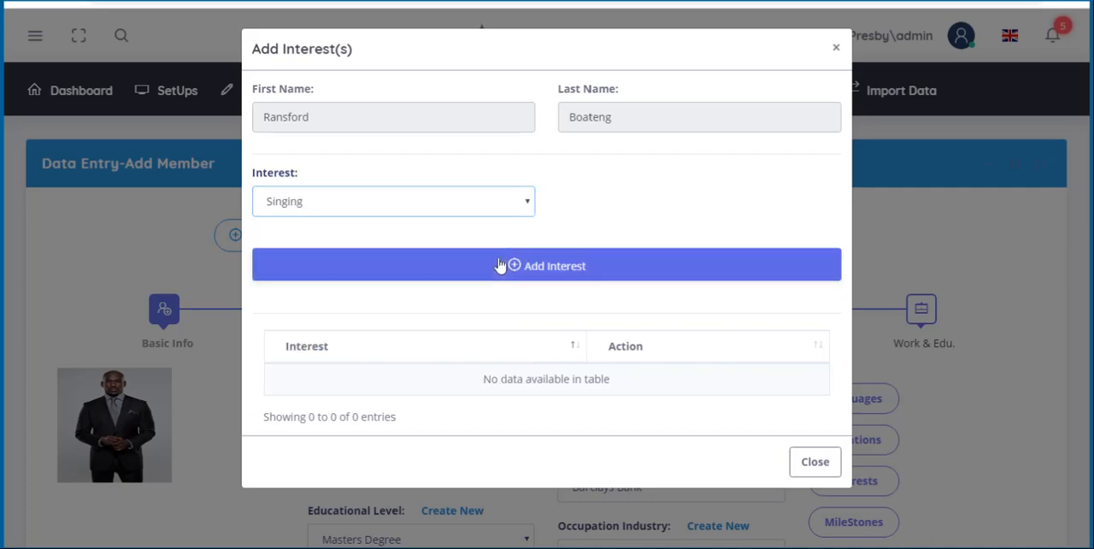
key("Return")
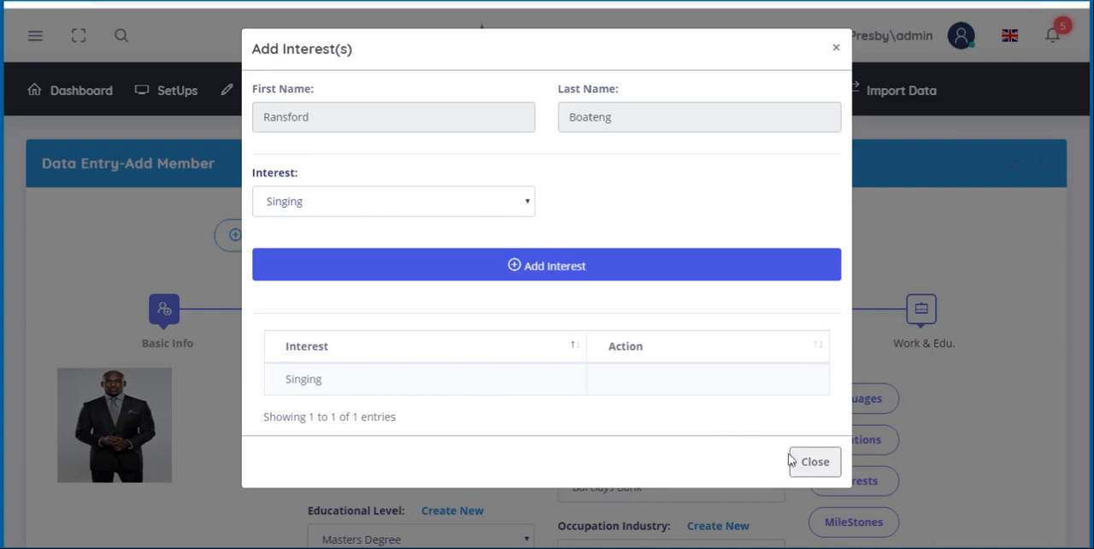
left_click(817, 463)
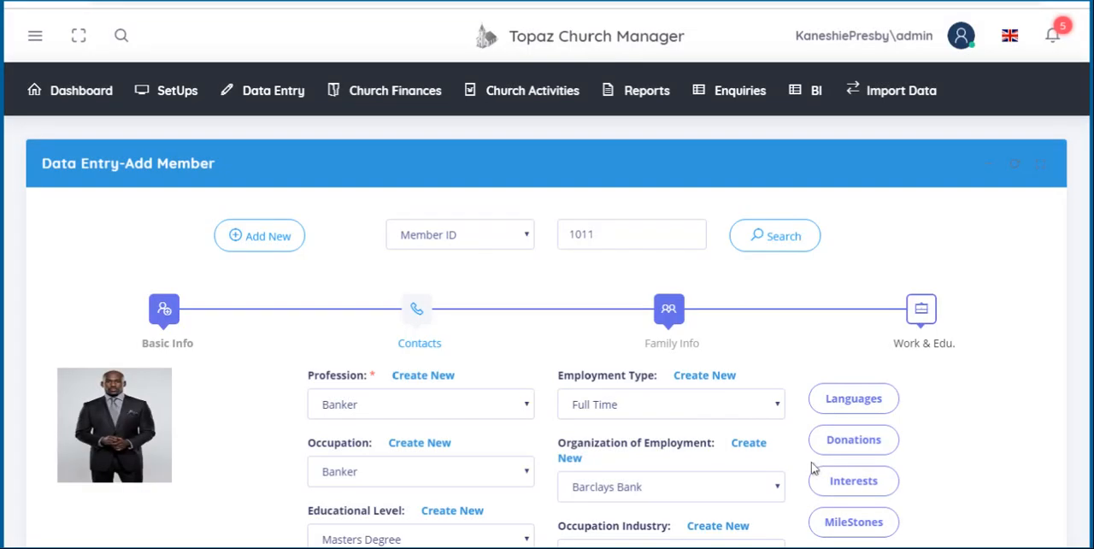
- Start a new milestone for the member, choosing Wedding Anniversary and setting its date to 14-Dec-2018
left_click(883, 525)
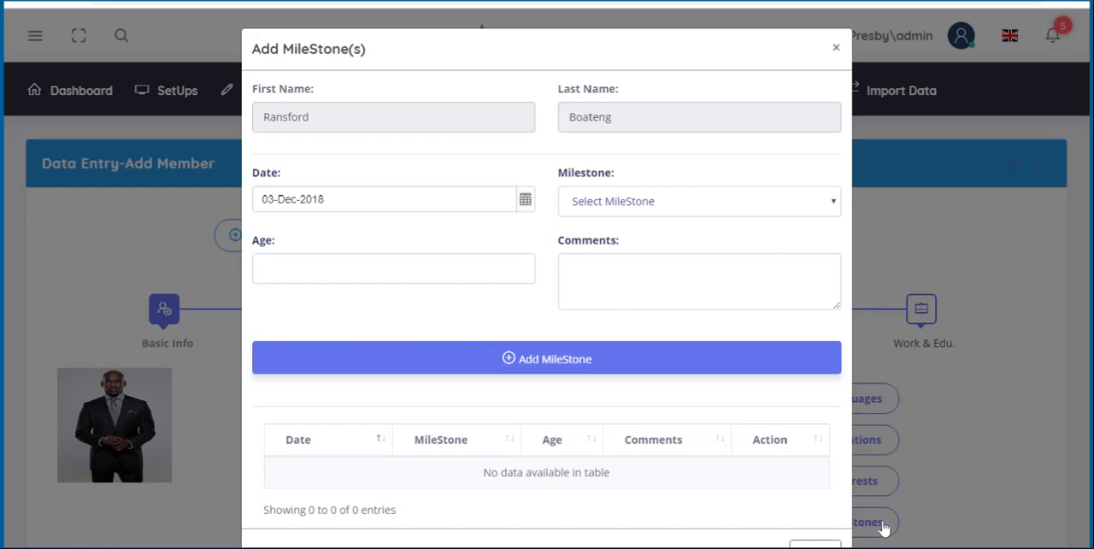
left_click(581, 201)
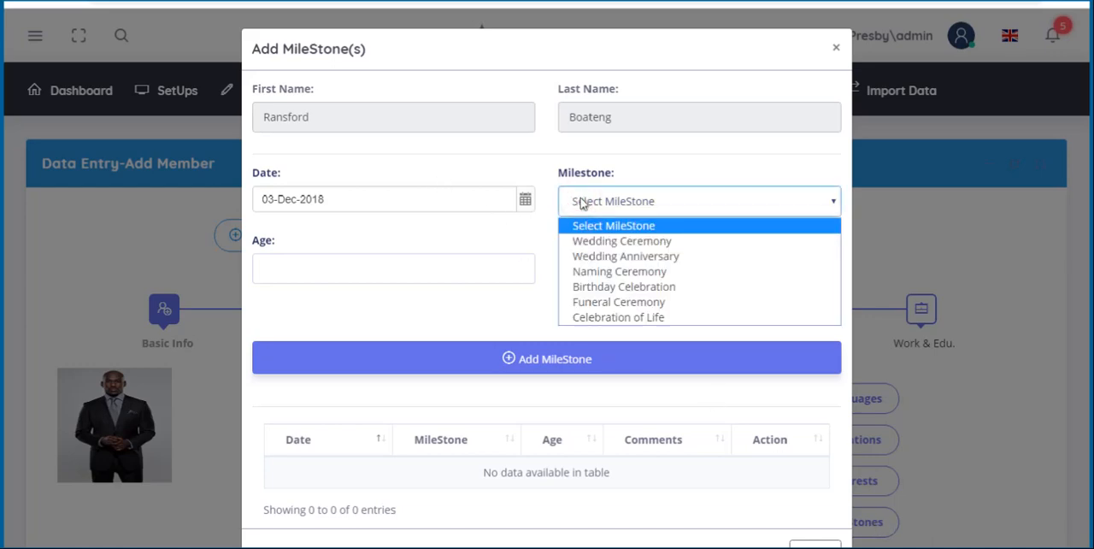
left_click(607, 241)
left_click(606, 250)
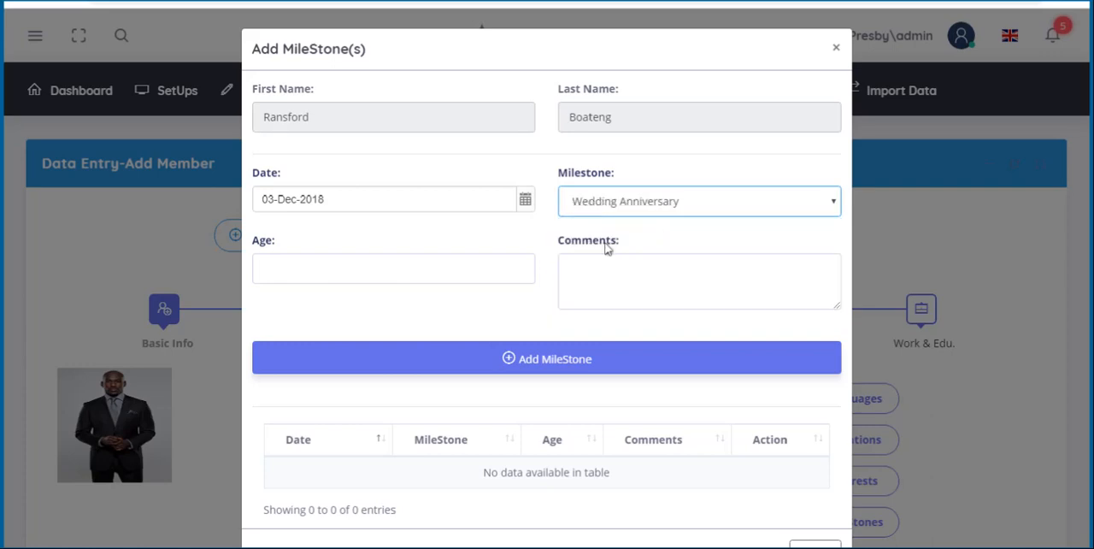
left_click(522, 202)
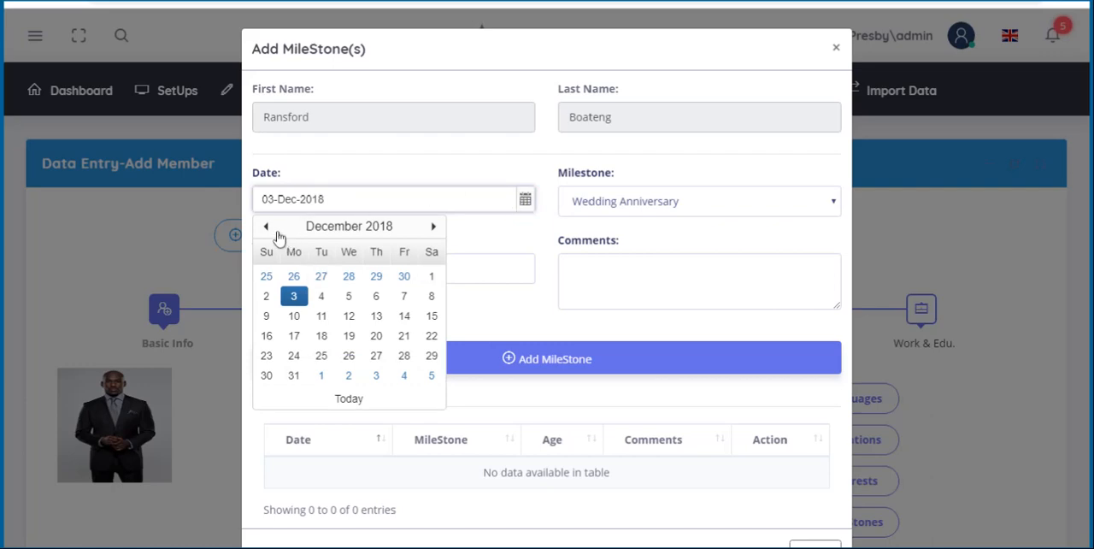
left_click(402, 317)
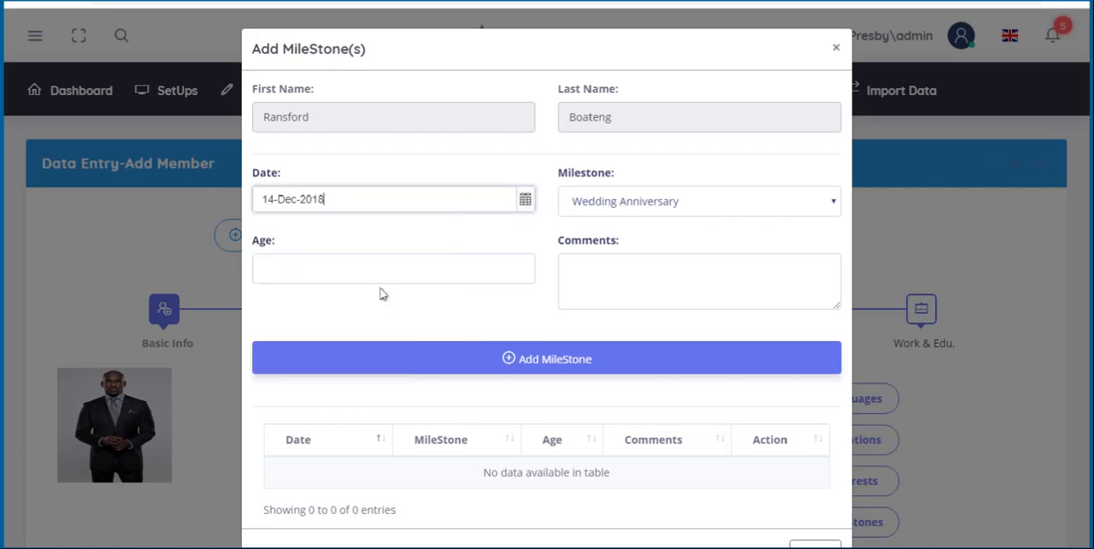
- Set the milestone's age to 5, add it to the member's milestones and close the milestone form
left_click(519, 267)
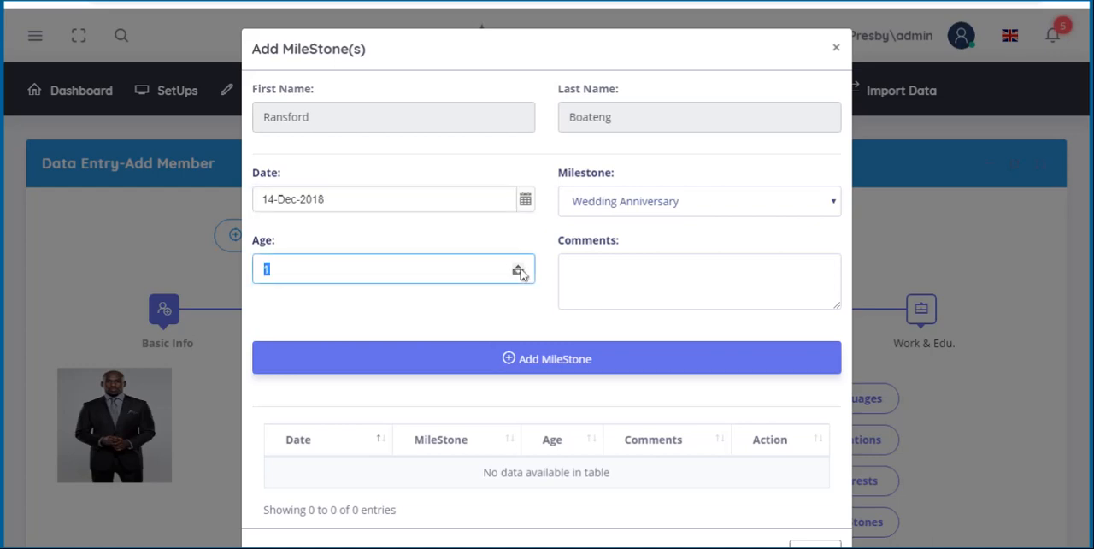
left_click(519, 274)
left_click(519, 275)
left_click(518, 268)
type("5")
key("BackSpace")
key("BackSpace")
type("5")
left_click(630, 370)
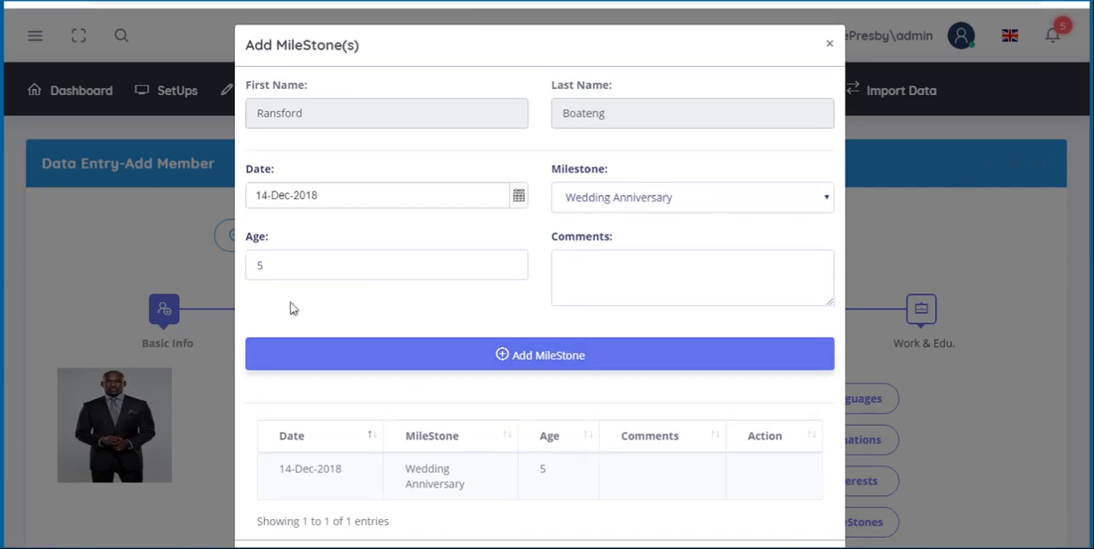
left_click(831, 45)
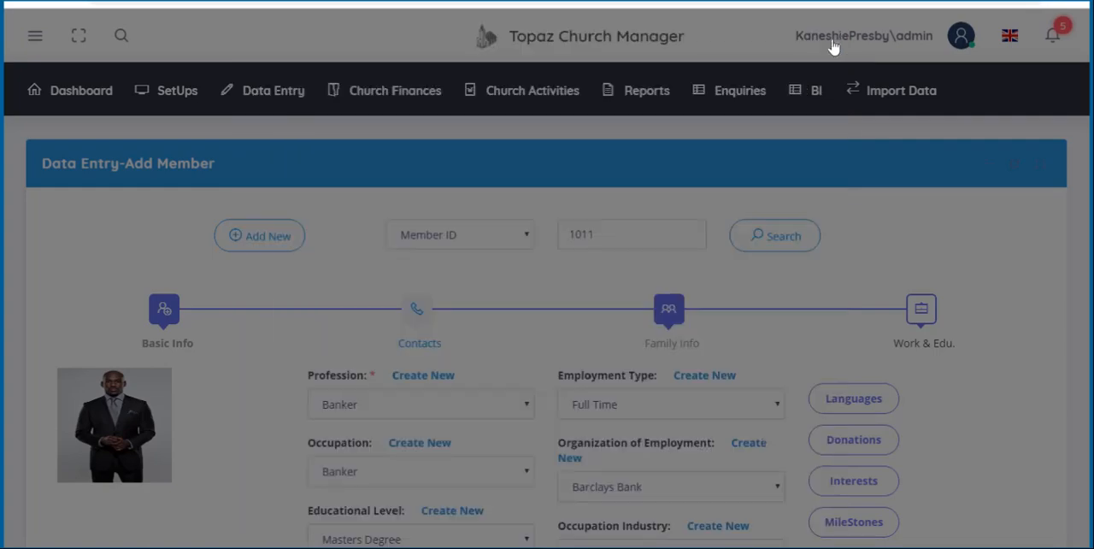
- Save the member's work and education information and dismiss the confirmation
scroll(924, 390, "down", 3)
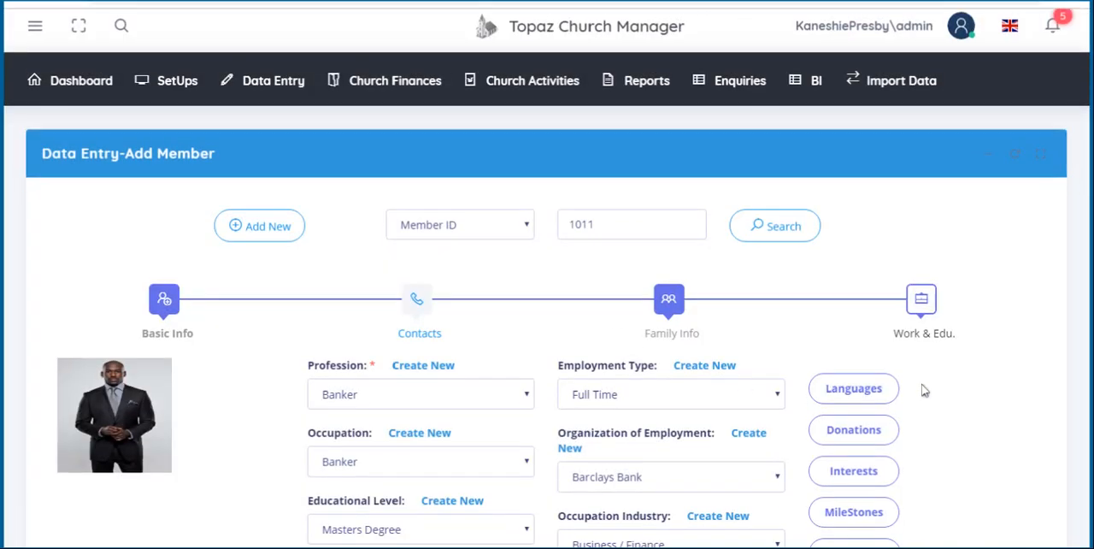
left_click(846, 434)
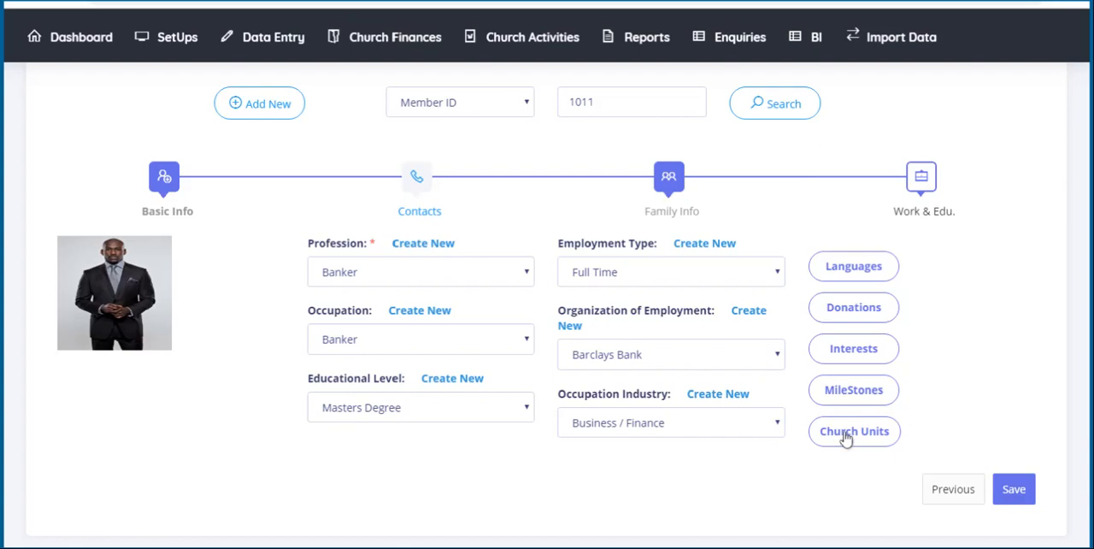
left_click(1013, 489)
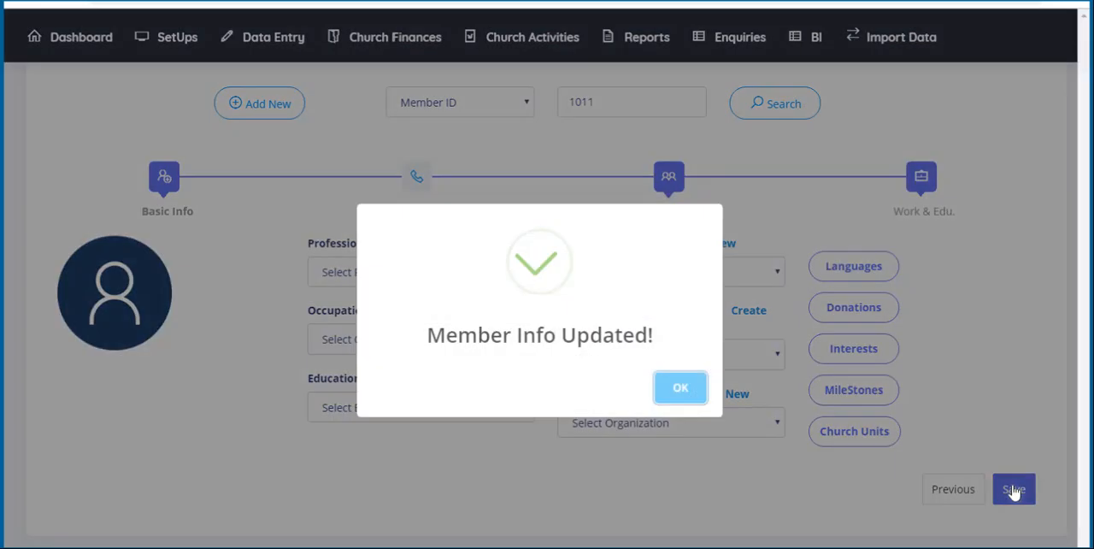
left_click(678, 390)
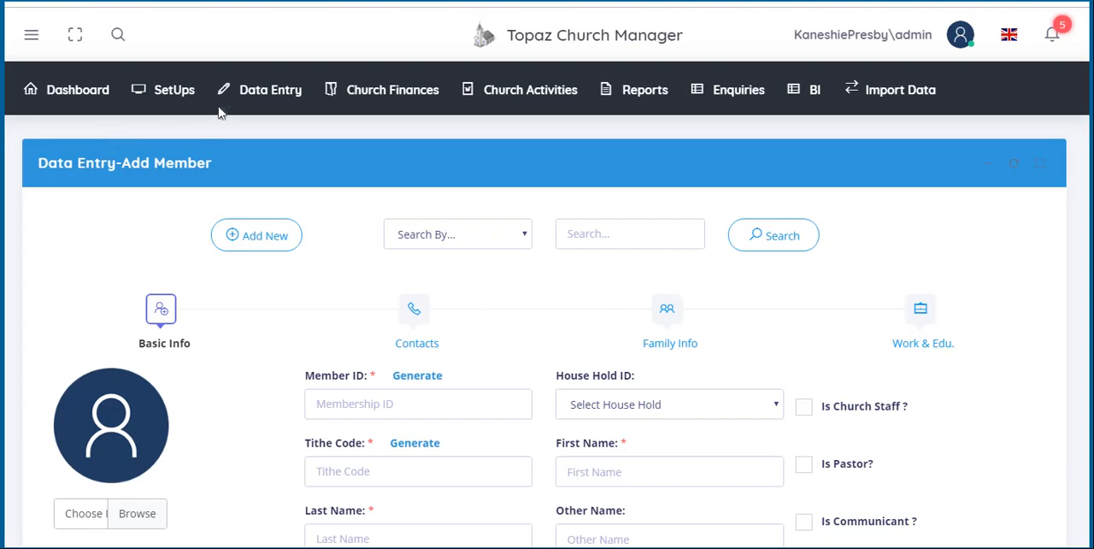
- Open the list of church members and look through the records grouped by profession
left_click(253, 96)
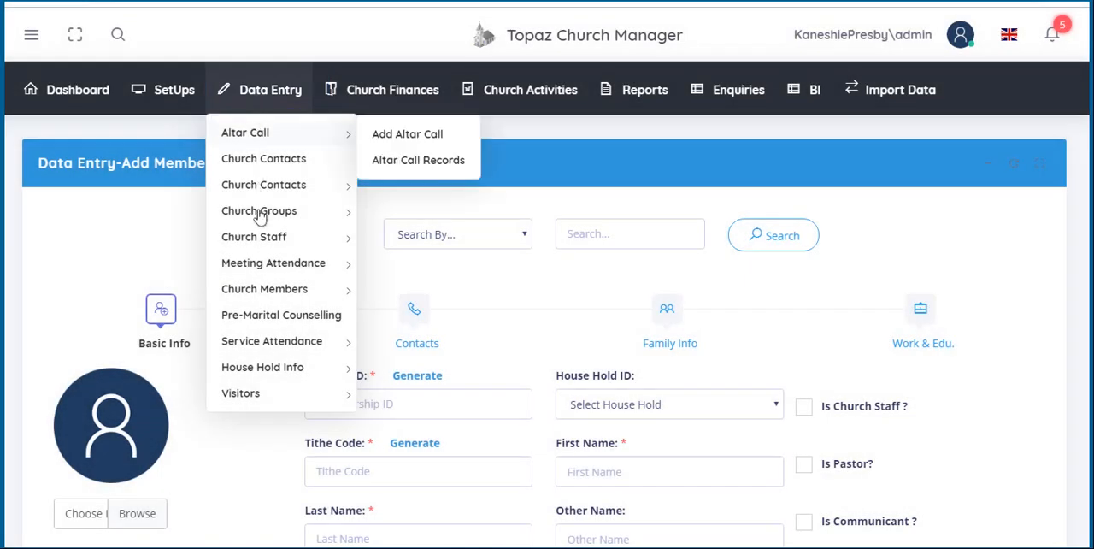
left_click(265, 291)
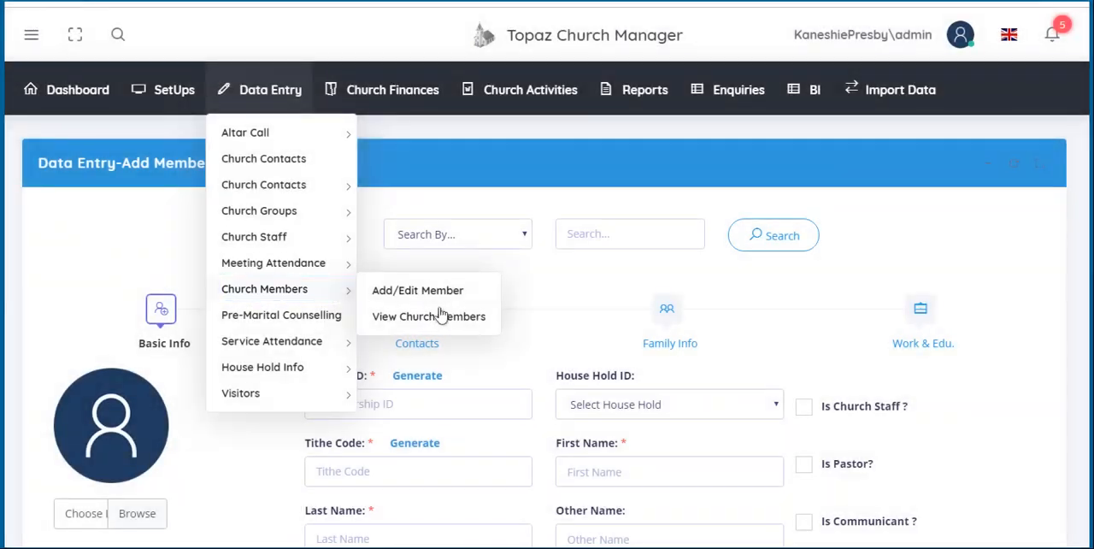
left_click(427, 320)
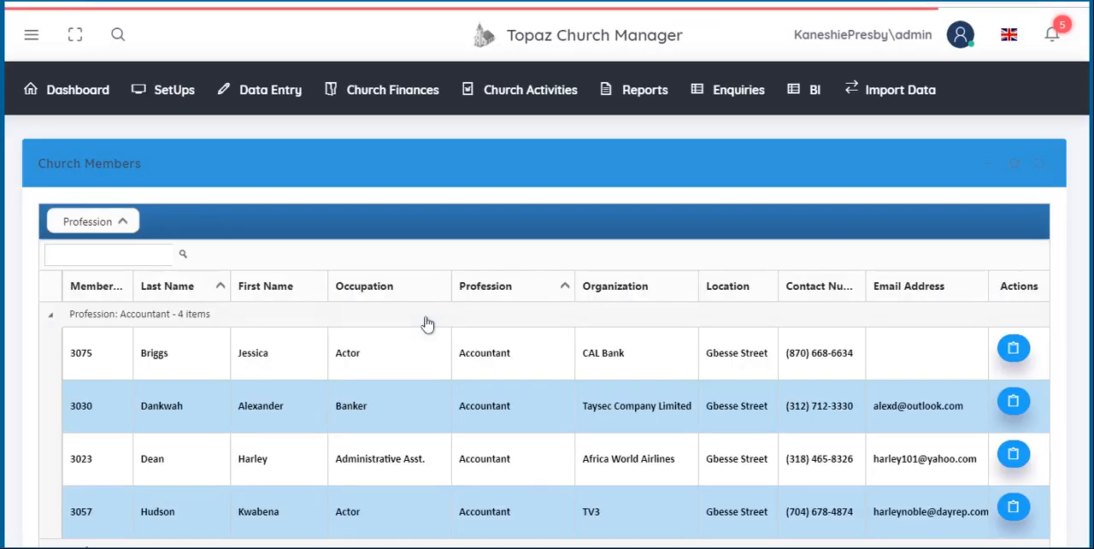
scroll(427, 385, "down", 1)
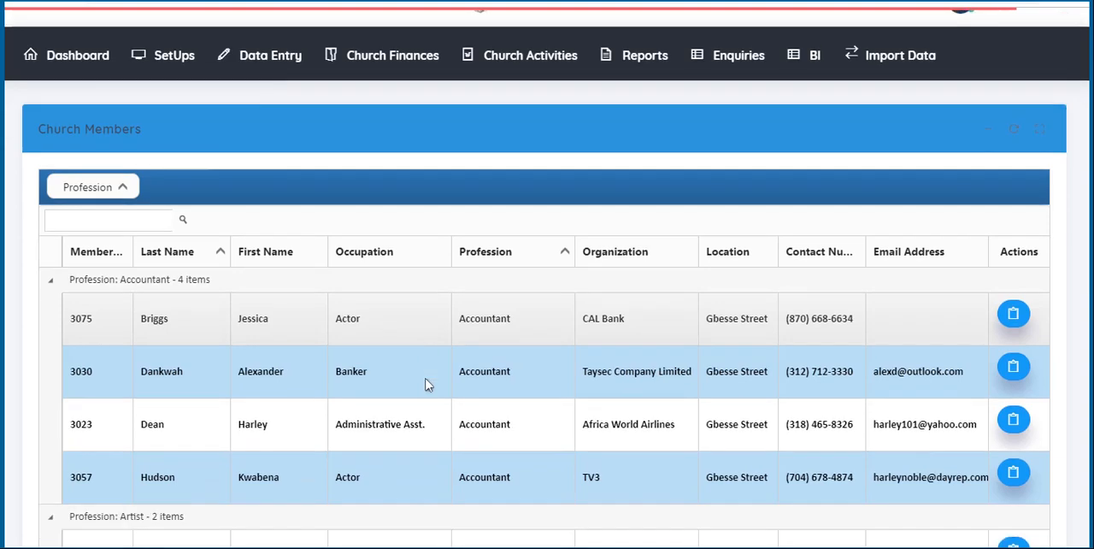
scroll(427, 385, "down", 3)
scroll(427, 384, "up", 4)
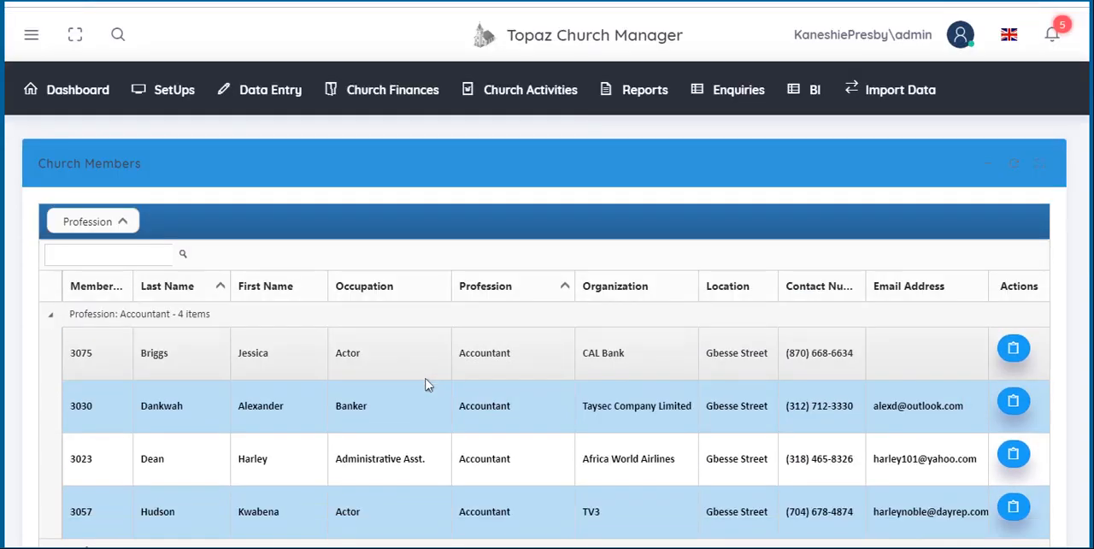
- Search the church members list by the new member's ID, view the member's details and close them
left_click(142, 256)
type("1011")
left_click(182, 255)
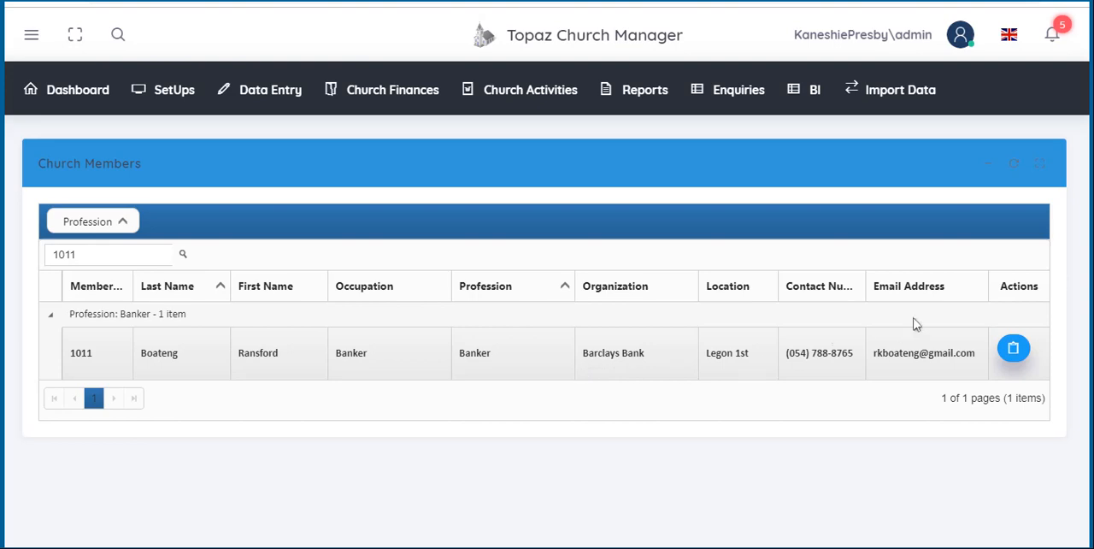
left_click(1015, 350)
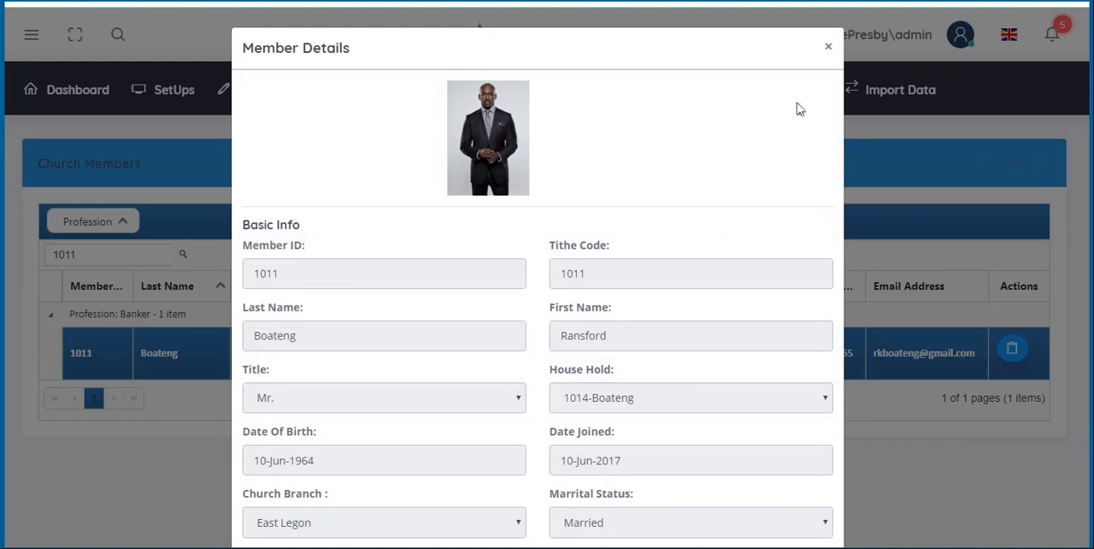
left_click(830, 49)
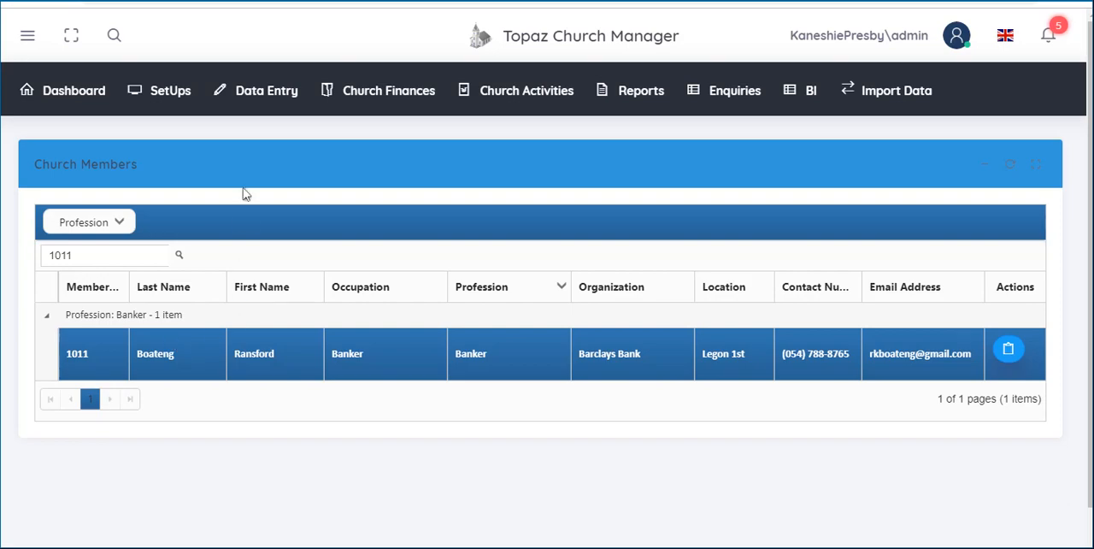
- Open the Add/Edit Member form and load the new member's record by searching on Member ID
left_click(253, 91)
mouse_move(286, 298)
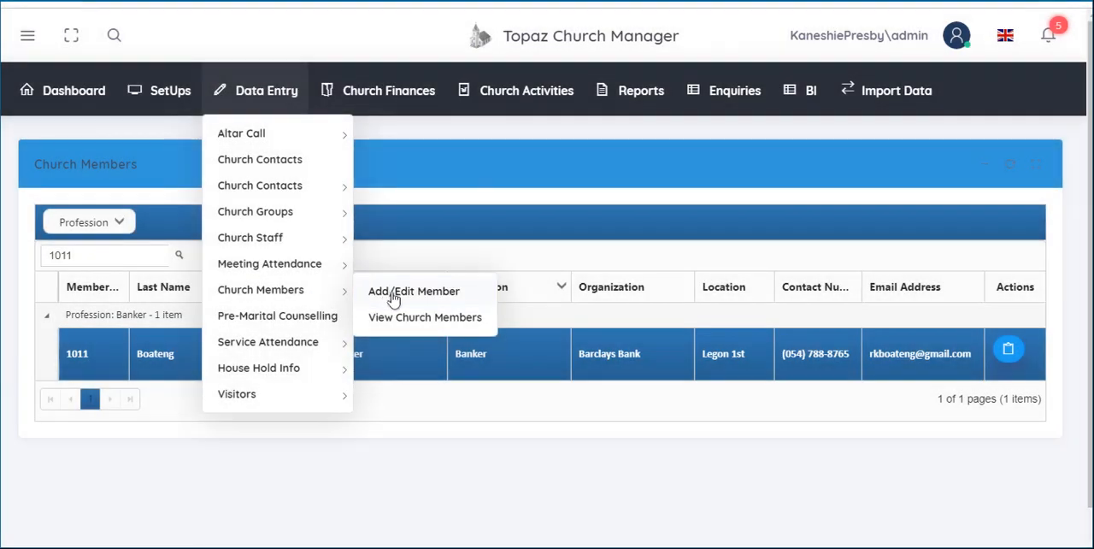
left_click(393, 295)
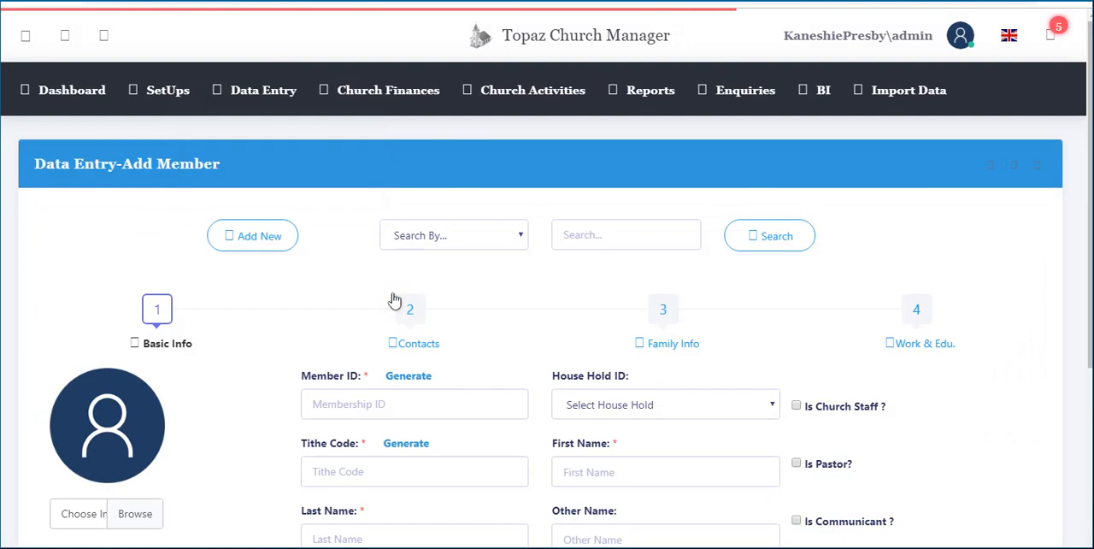
left_click(466, 244)
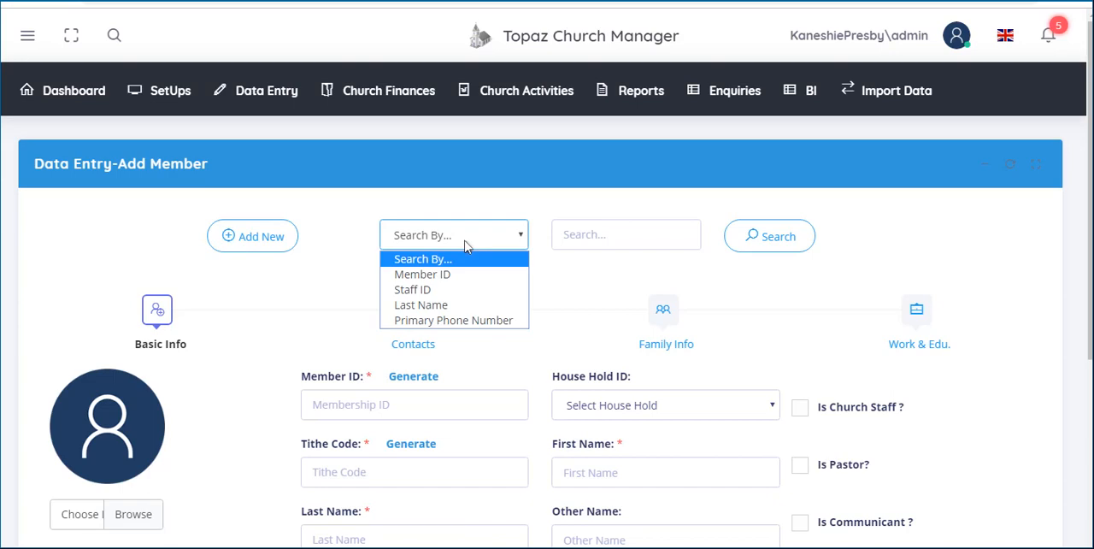
left_click(449, 275)
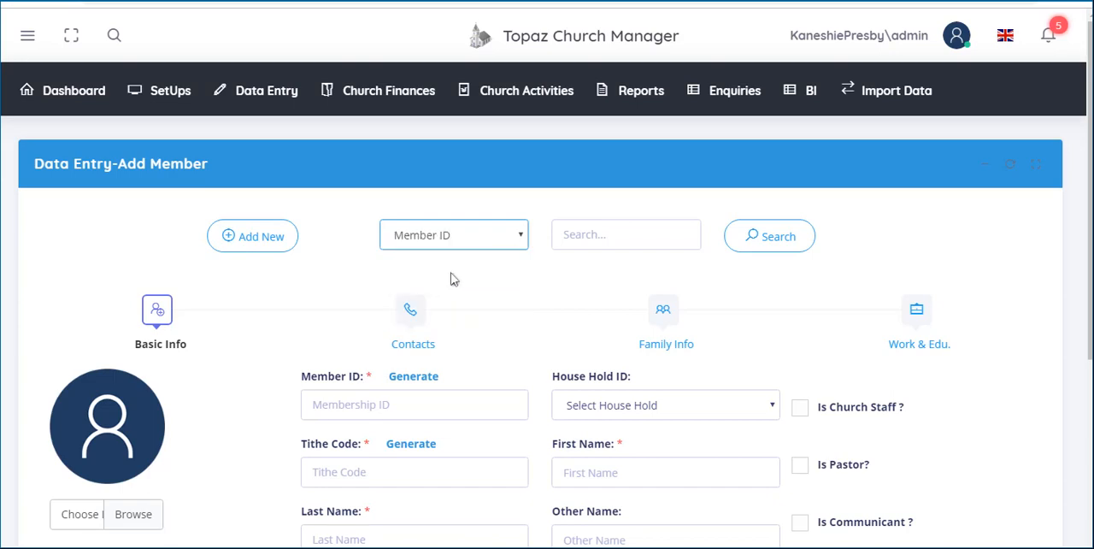
left_click(605, 222)
type("1011")
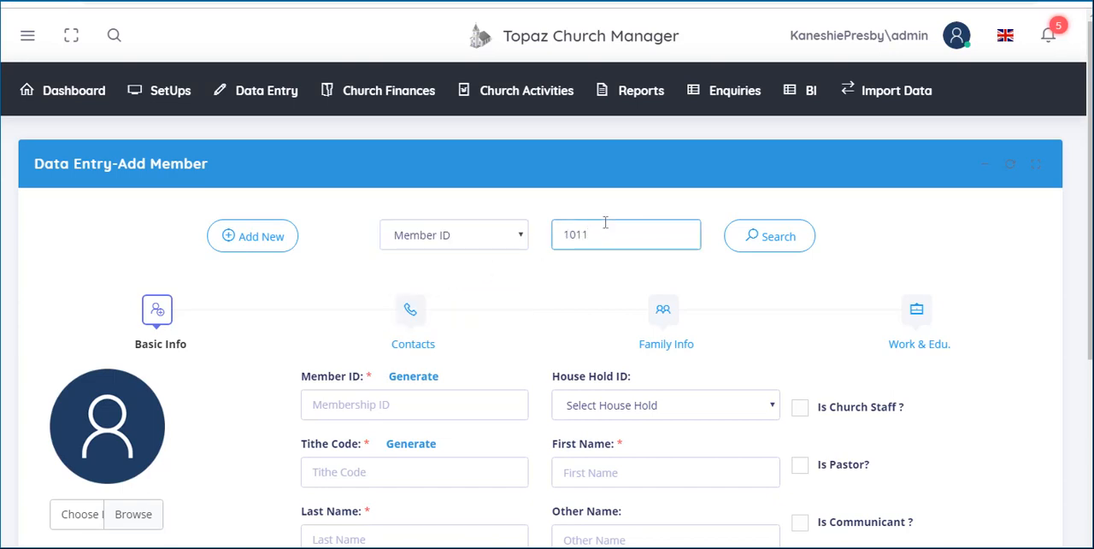
left_click(778, 239)
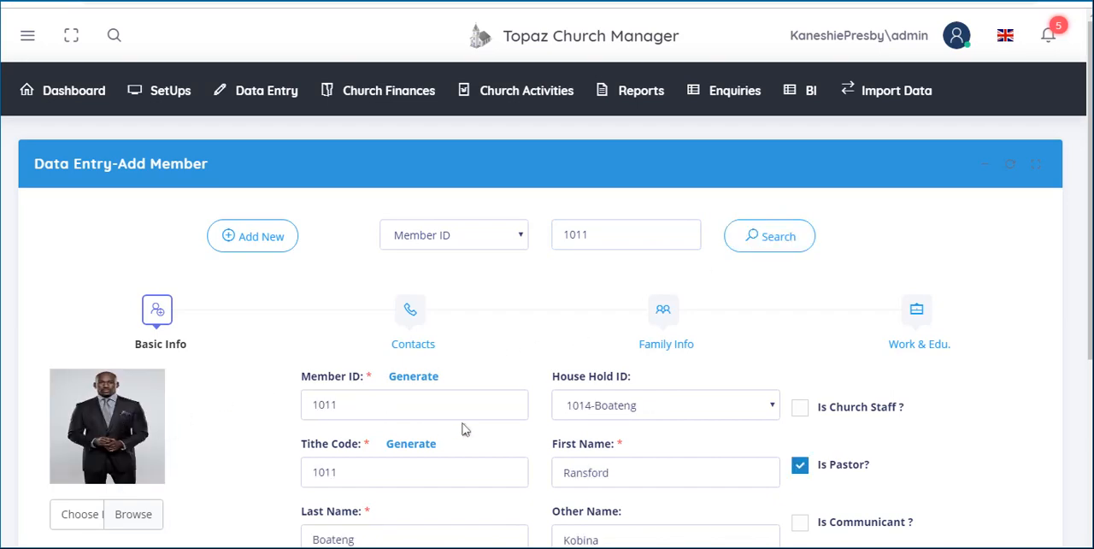
- Examine the loaded member's basic info fields, including household, names, marital status and e-mail address
left_click(405, 396)
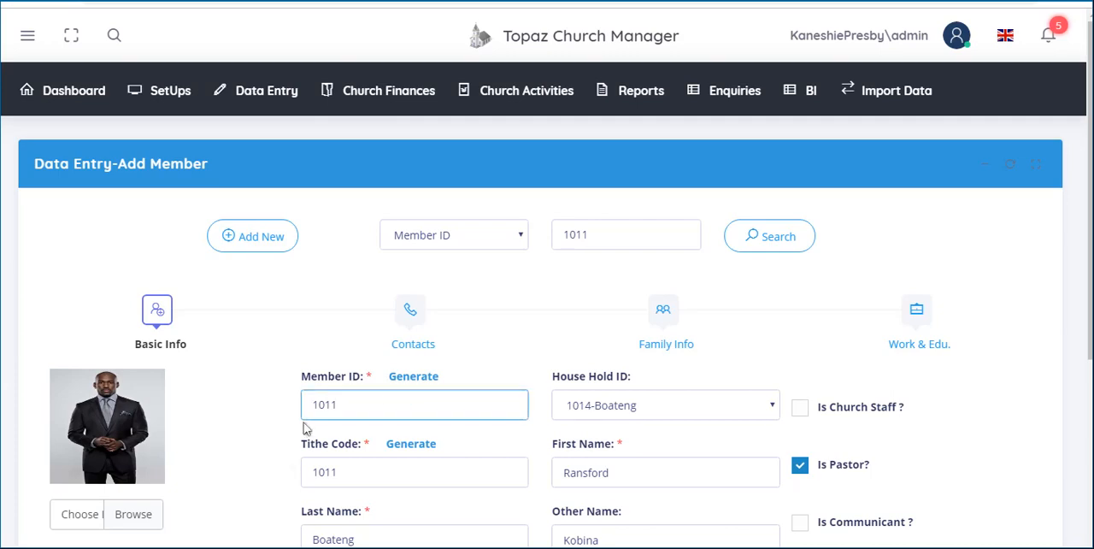
left_click(705, 407)
left_click(701, 468)
scroll(1026, 444, "down", 3)
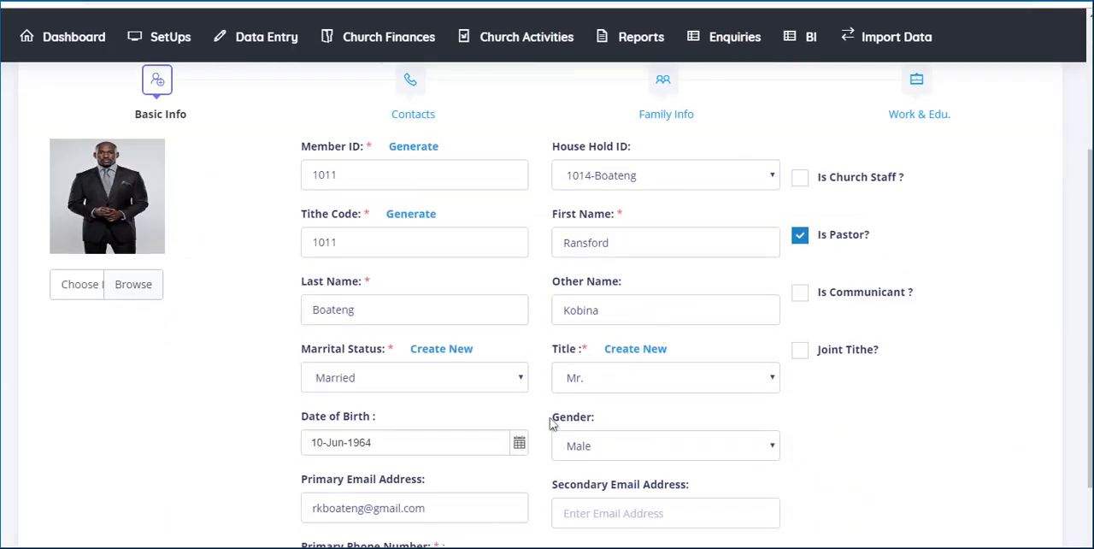